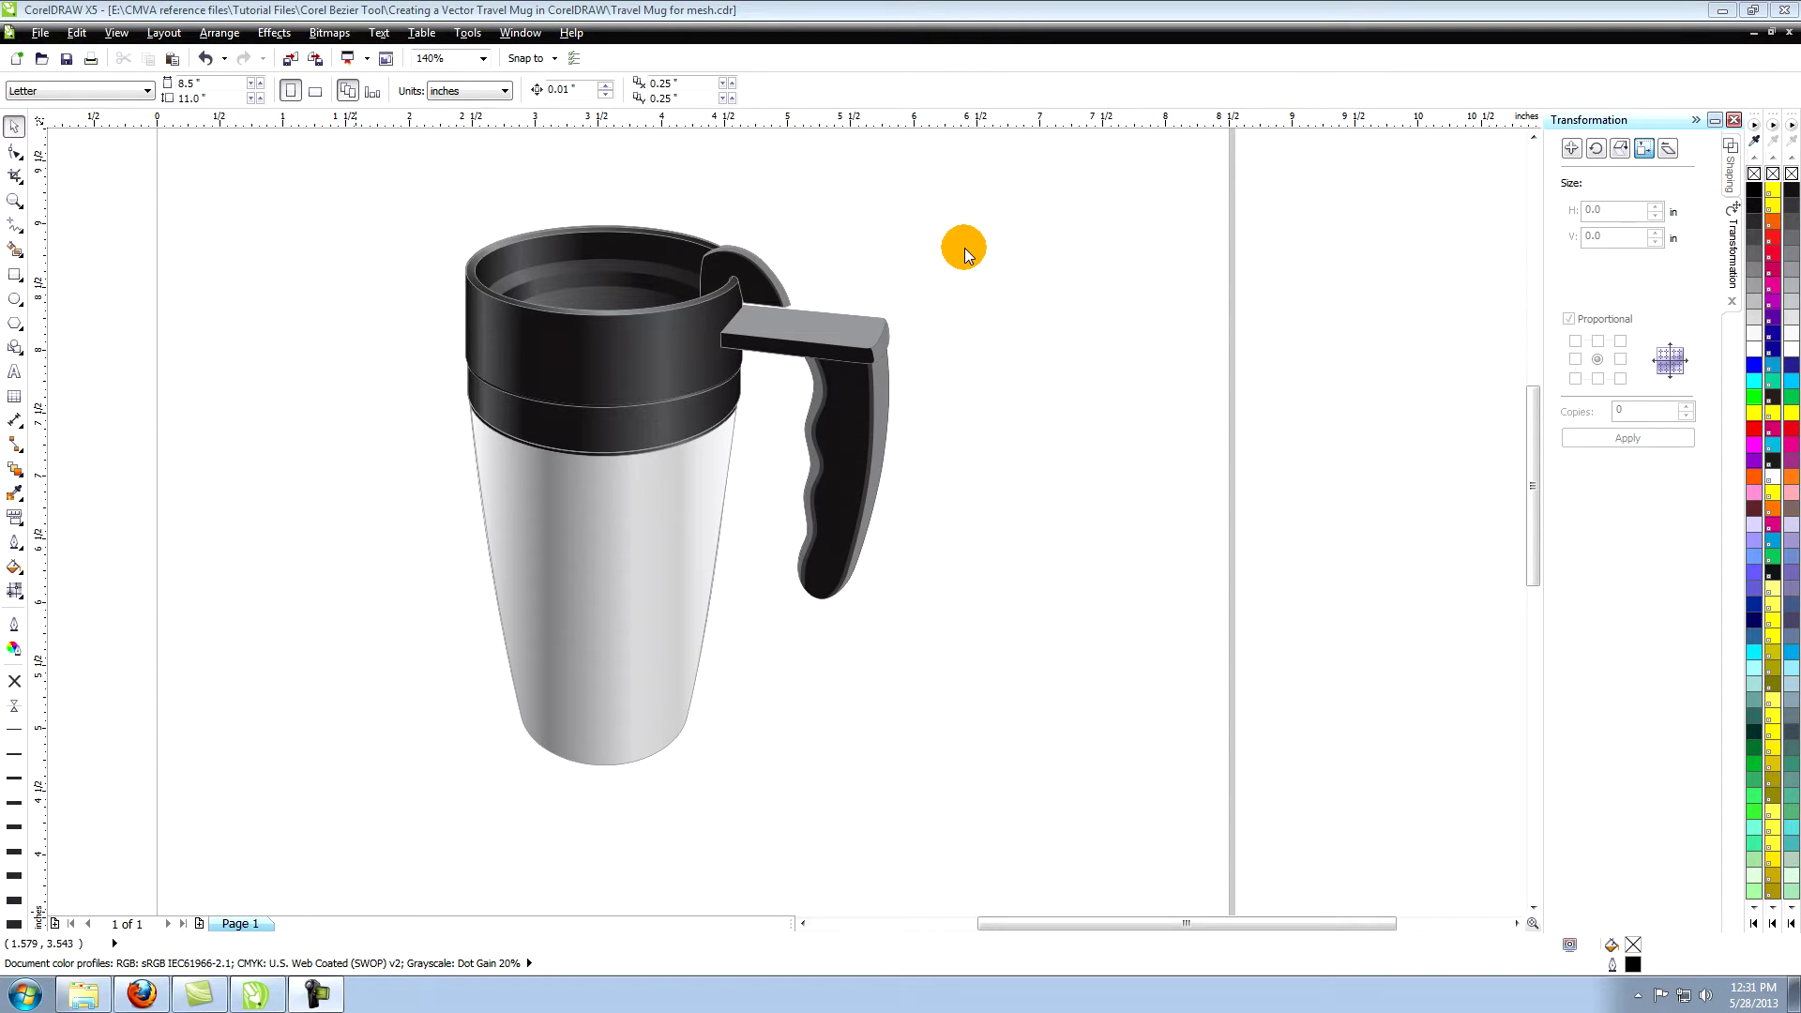
Select the mug's lower body curve, zoom in on it, and apply a mesh fill grid.
click(930, 285)
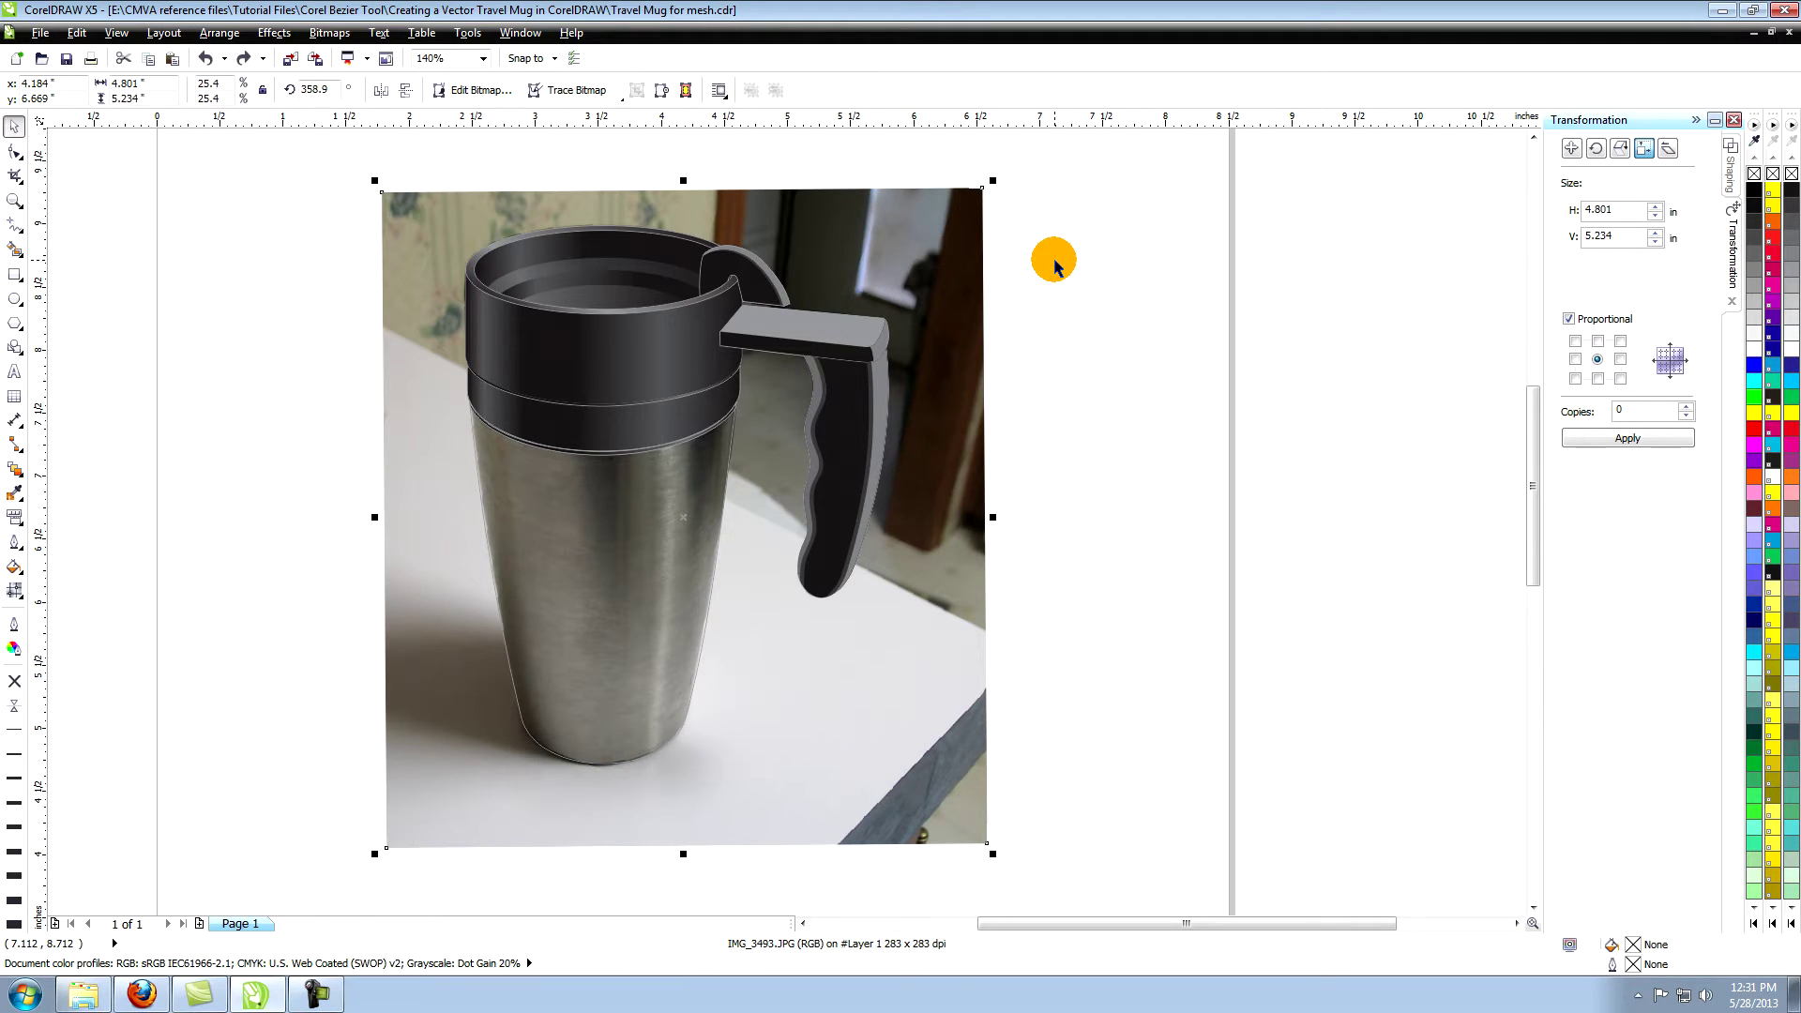
click(599, 509)
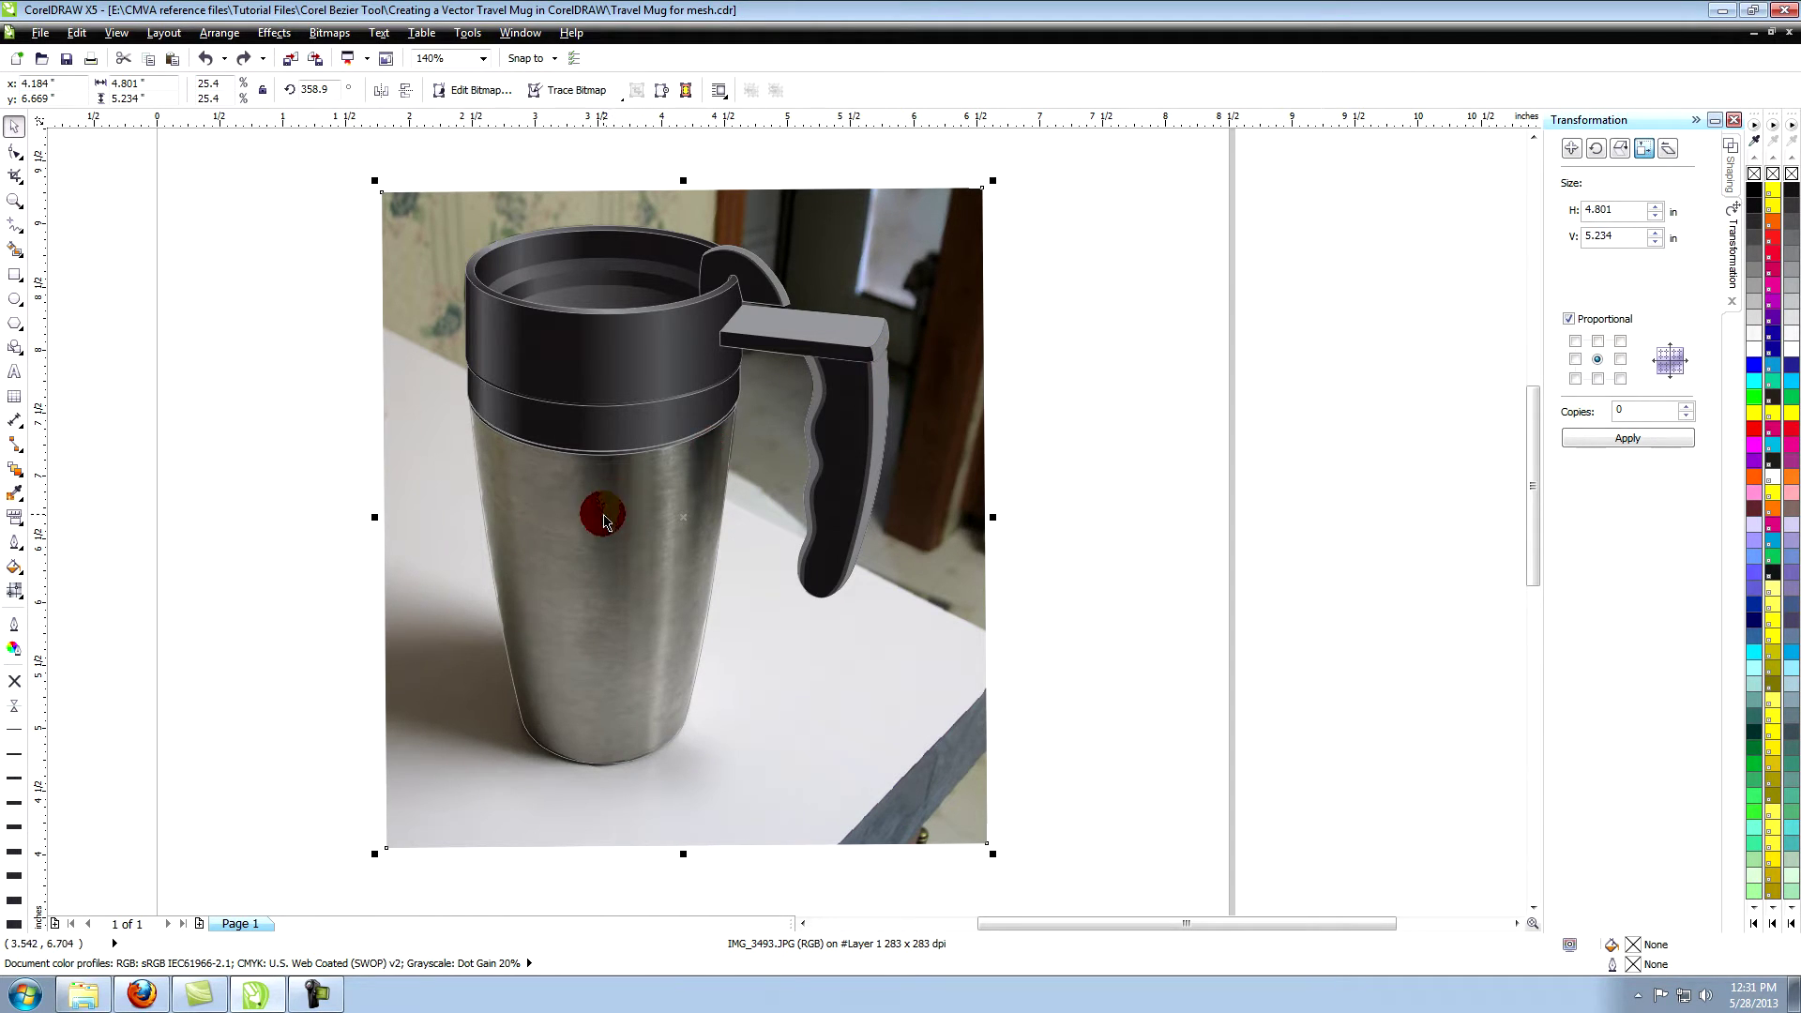
click(14, 200)
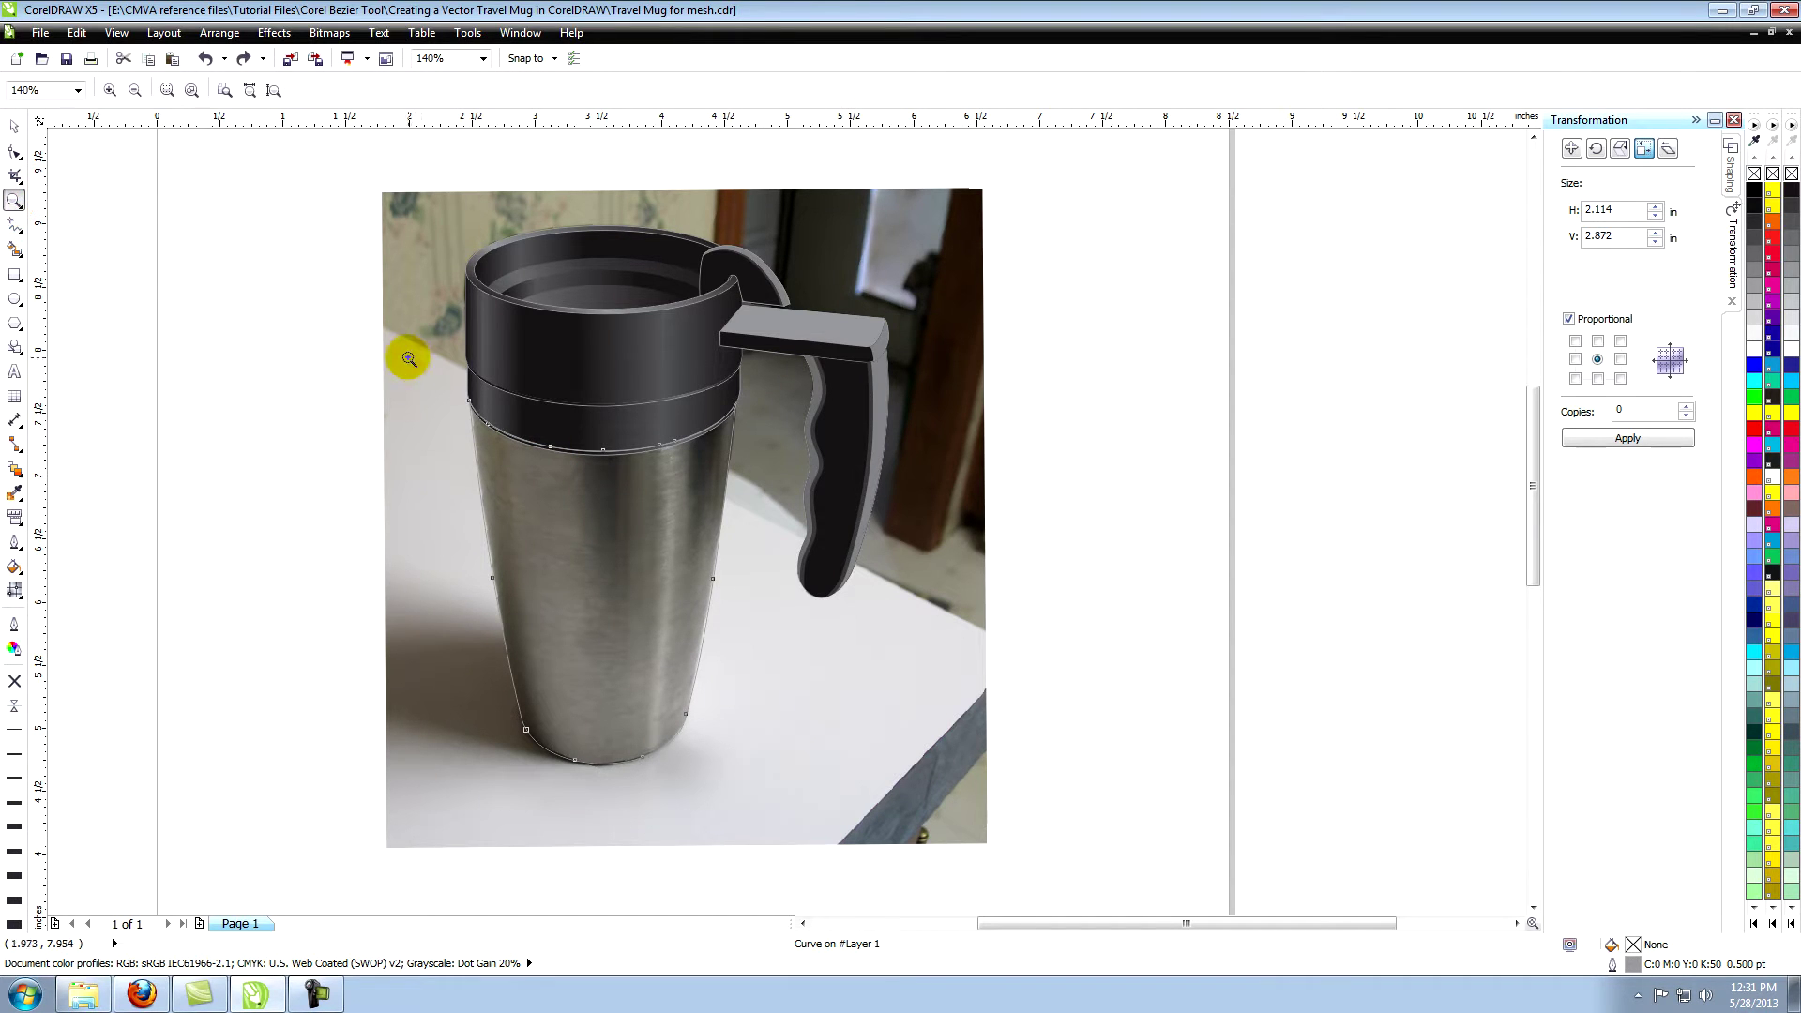
drag(430, 367, 807, 759)
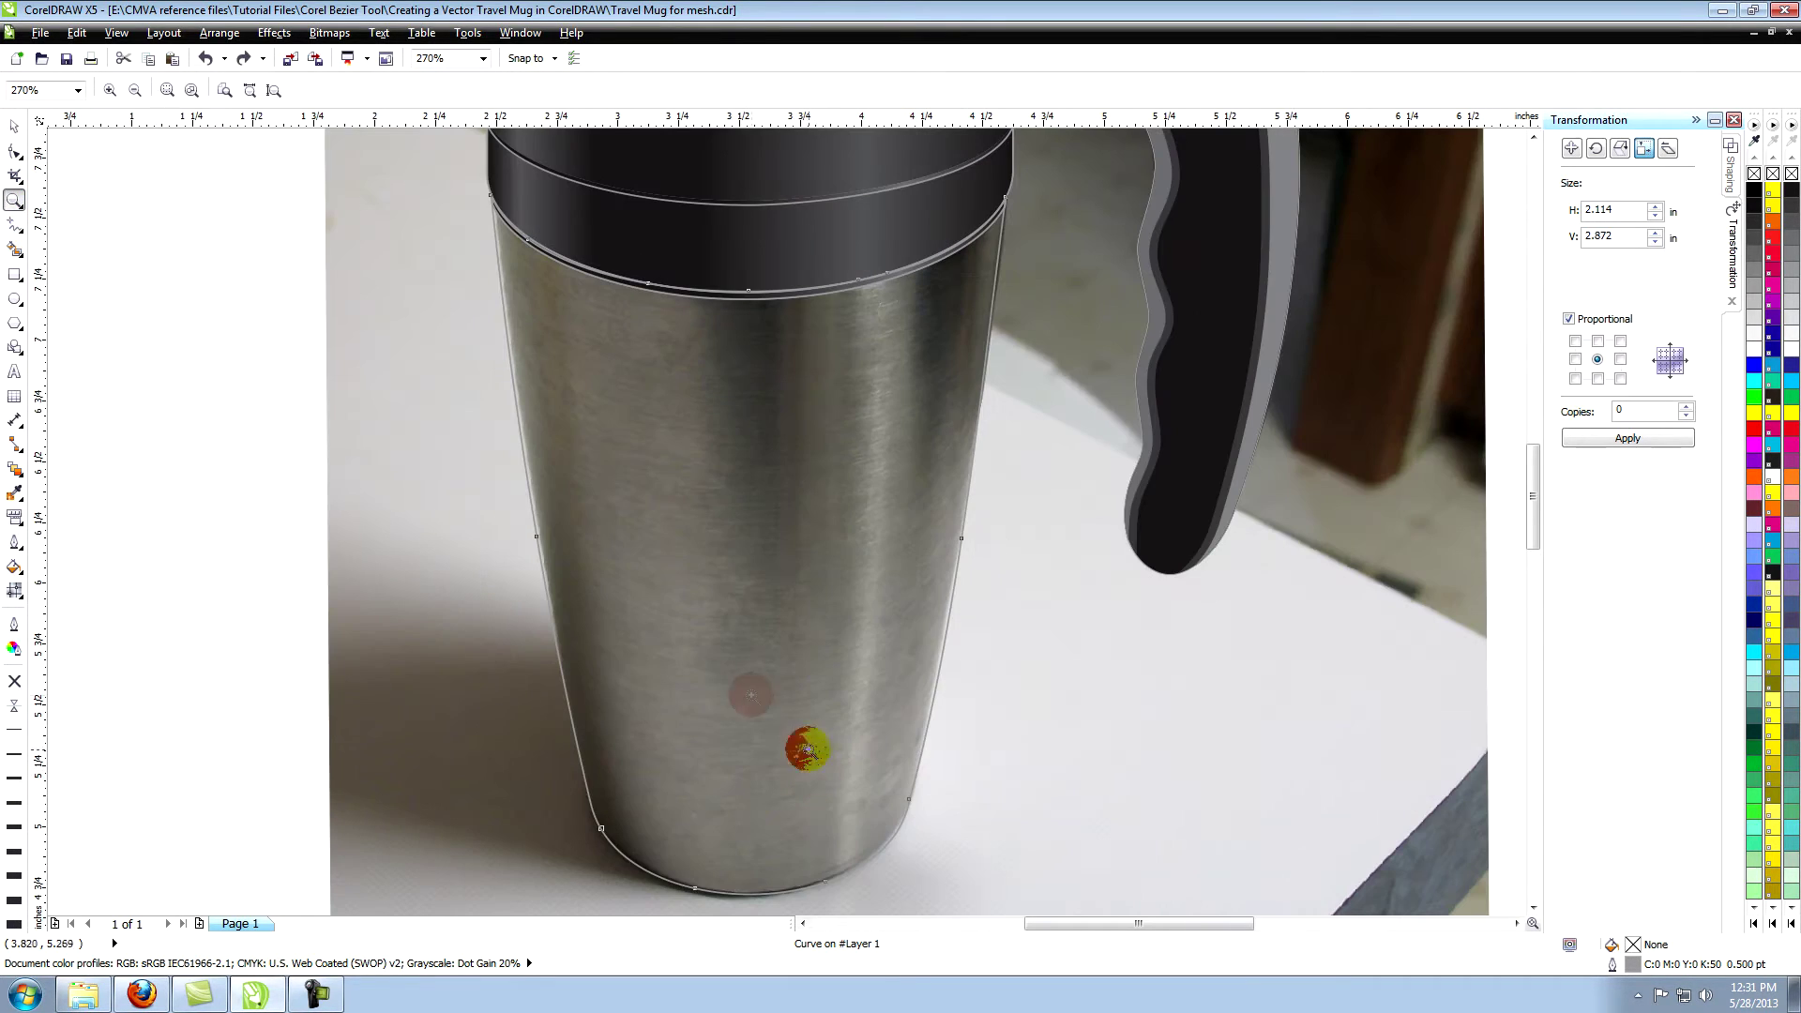
click(14, 155)
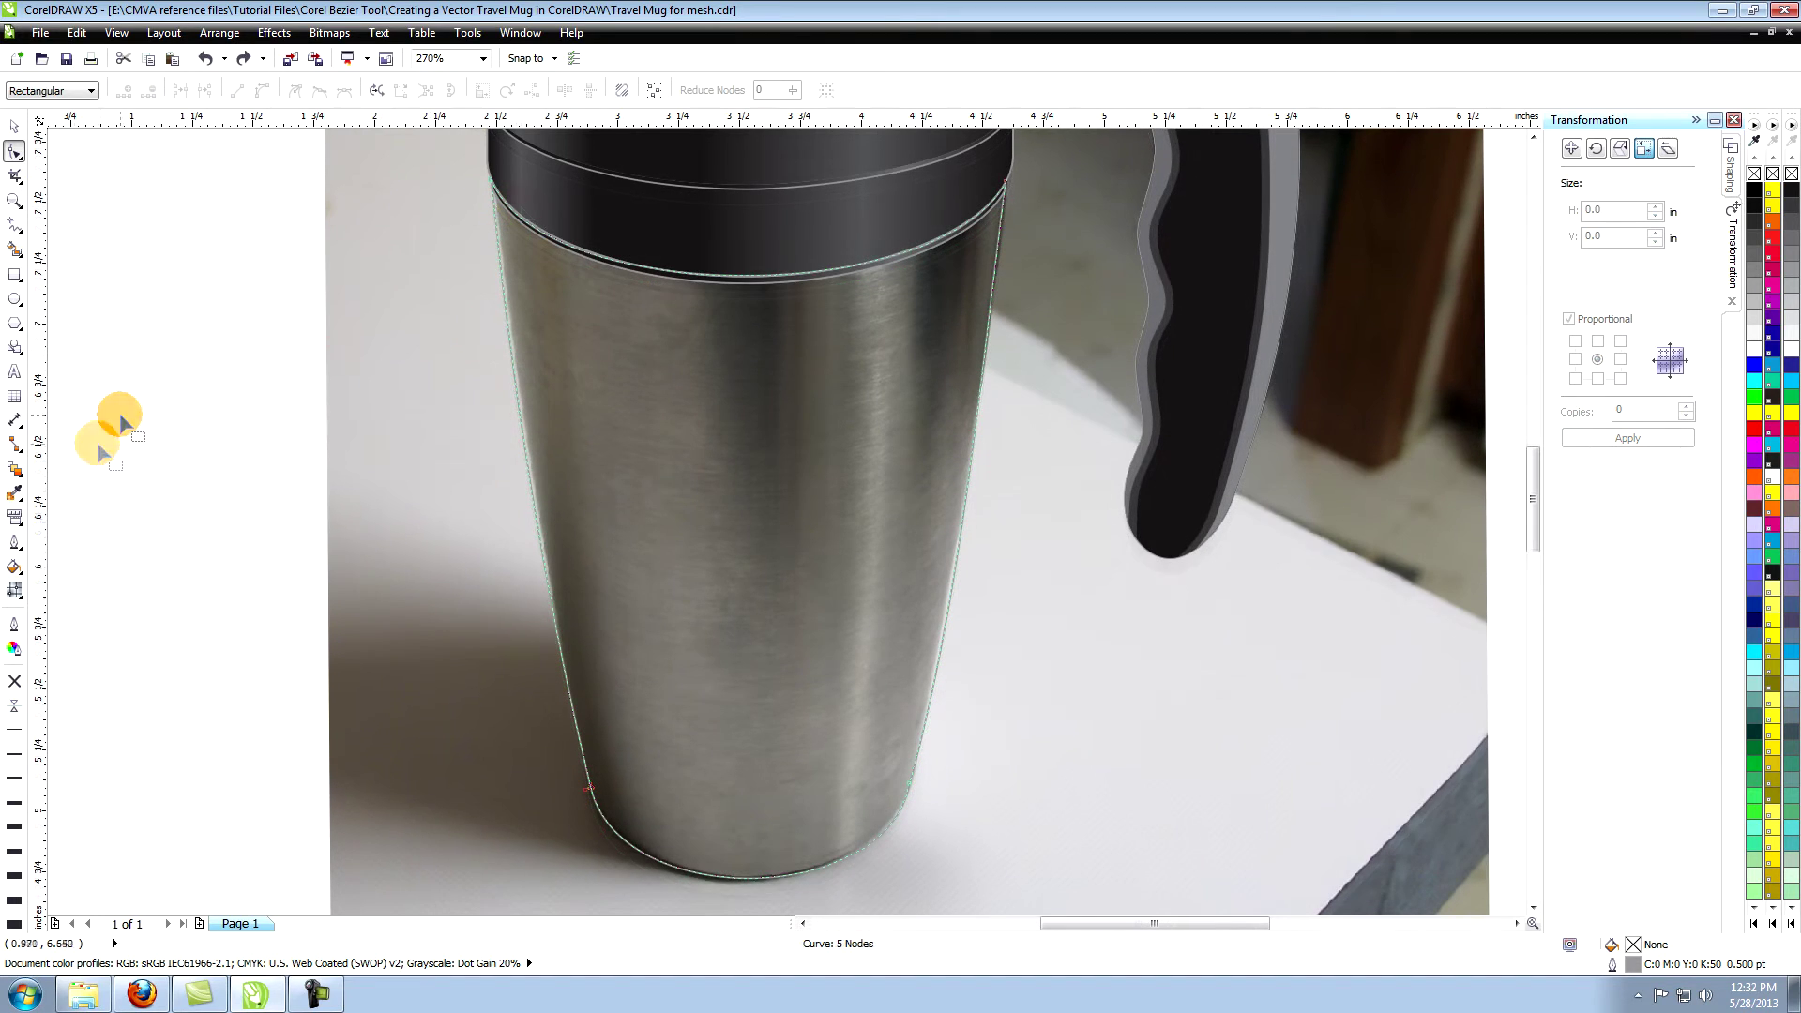
click(15, 591)
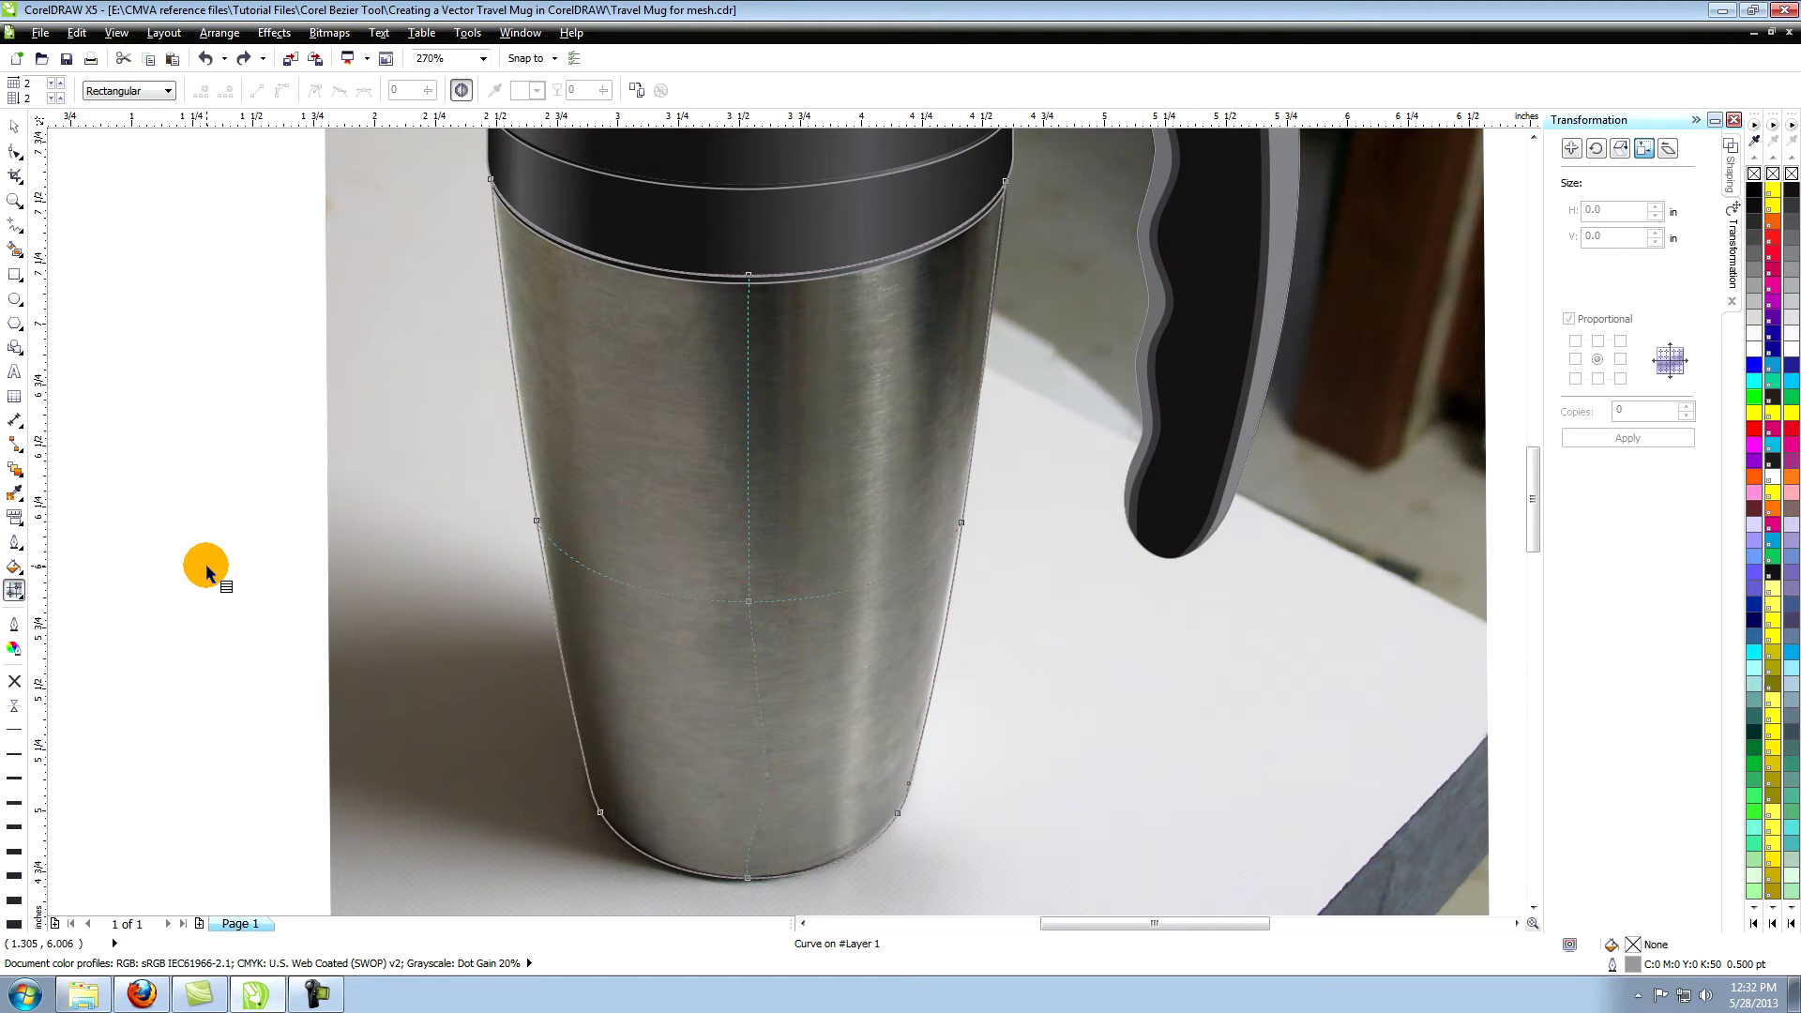
Delete the mesh's centre node to leave a single-patch 1x1 mesh on the body.
click(754, 605)
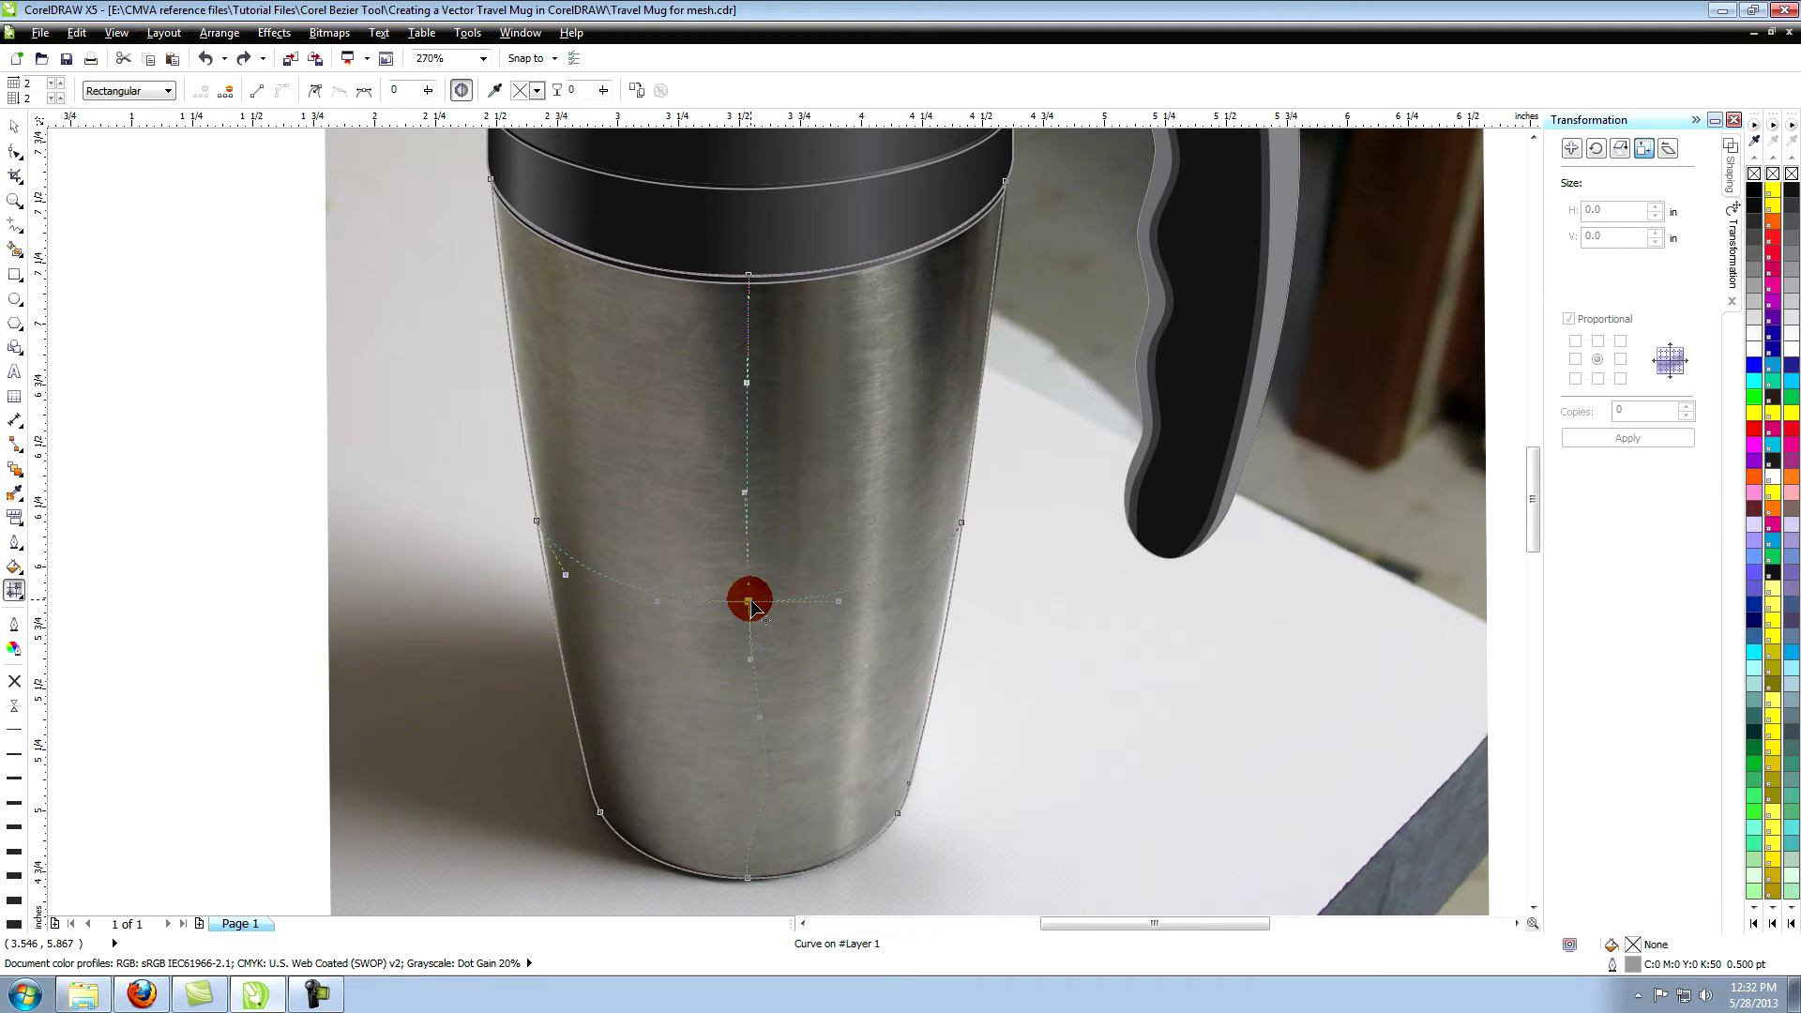
key(Delete)
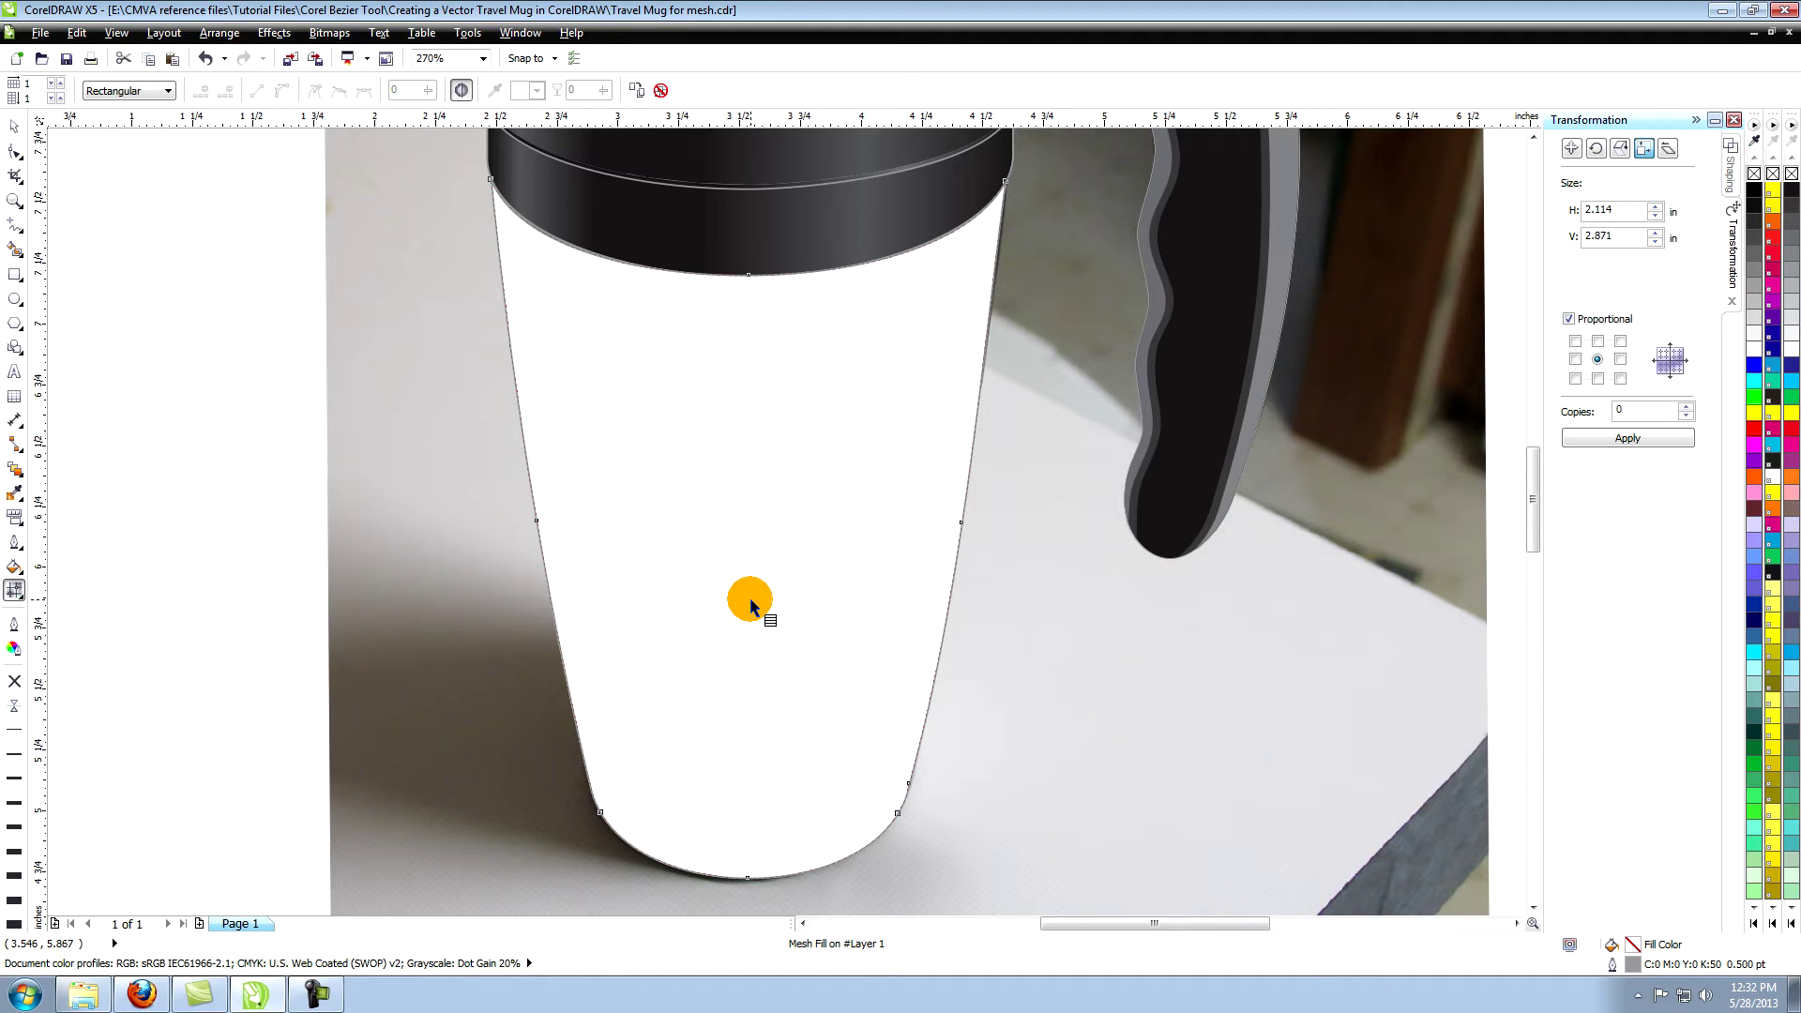
key(space)
Nudge the mug body down two arrow-key steps under the lid rim.
drag(584, 357, 585, 475)
key(ctrl+z)
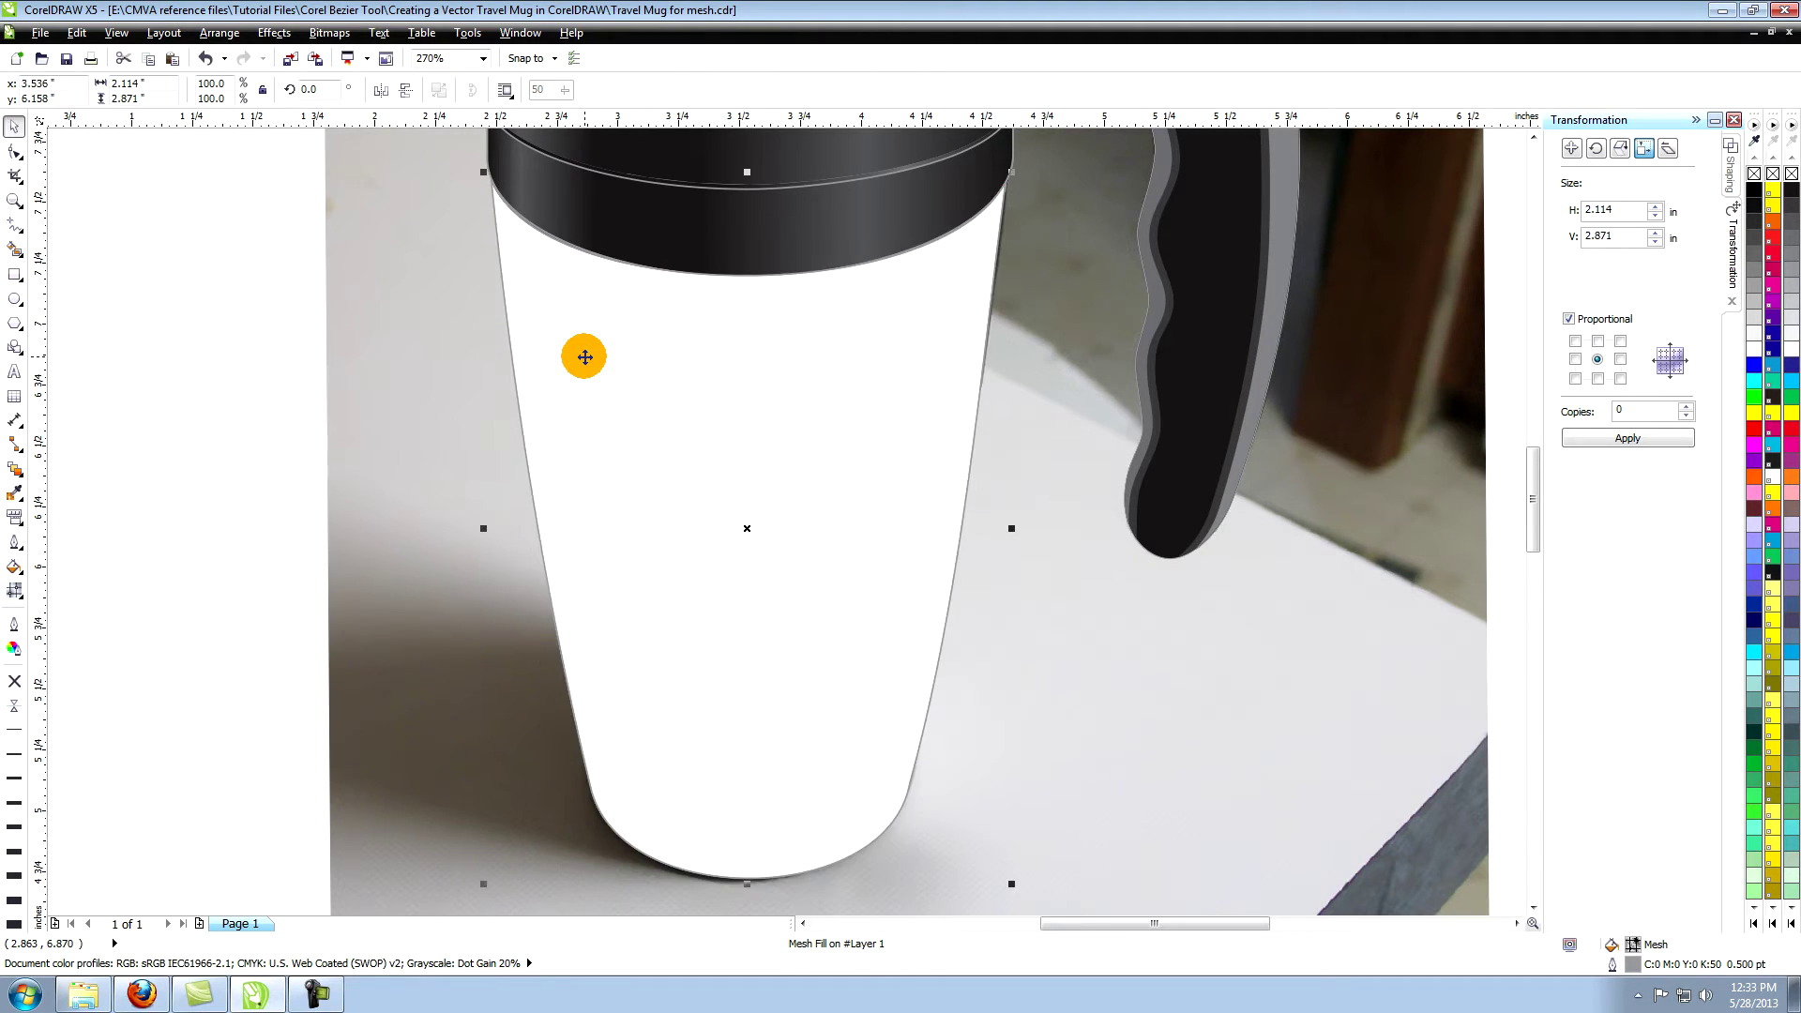
key(Down)
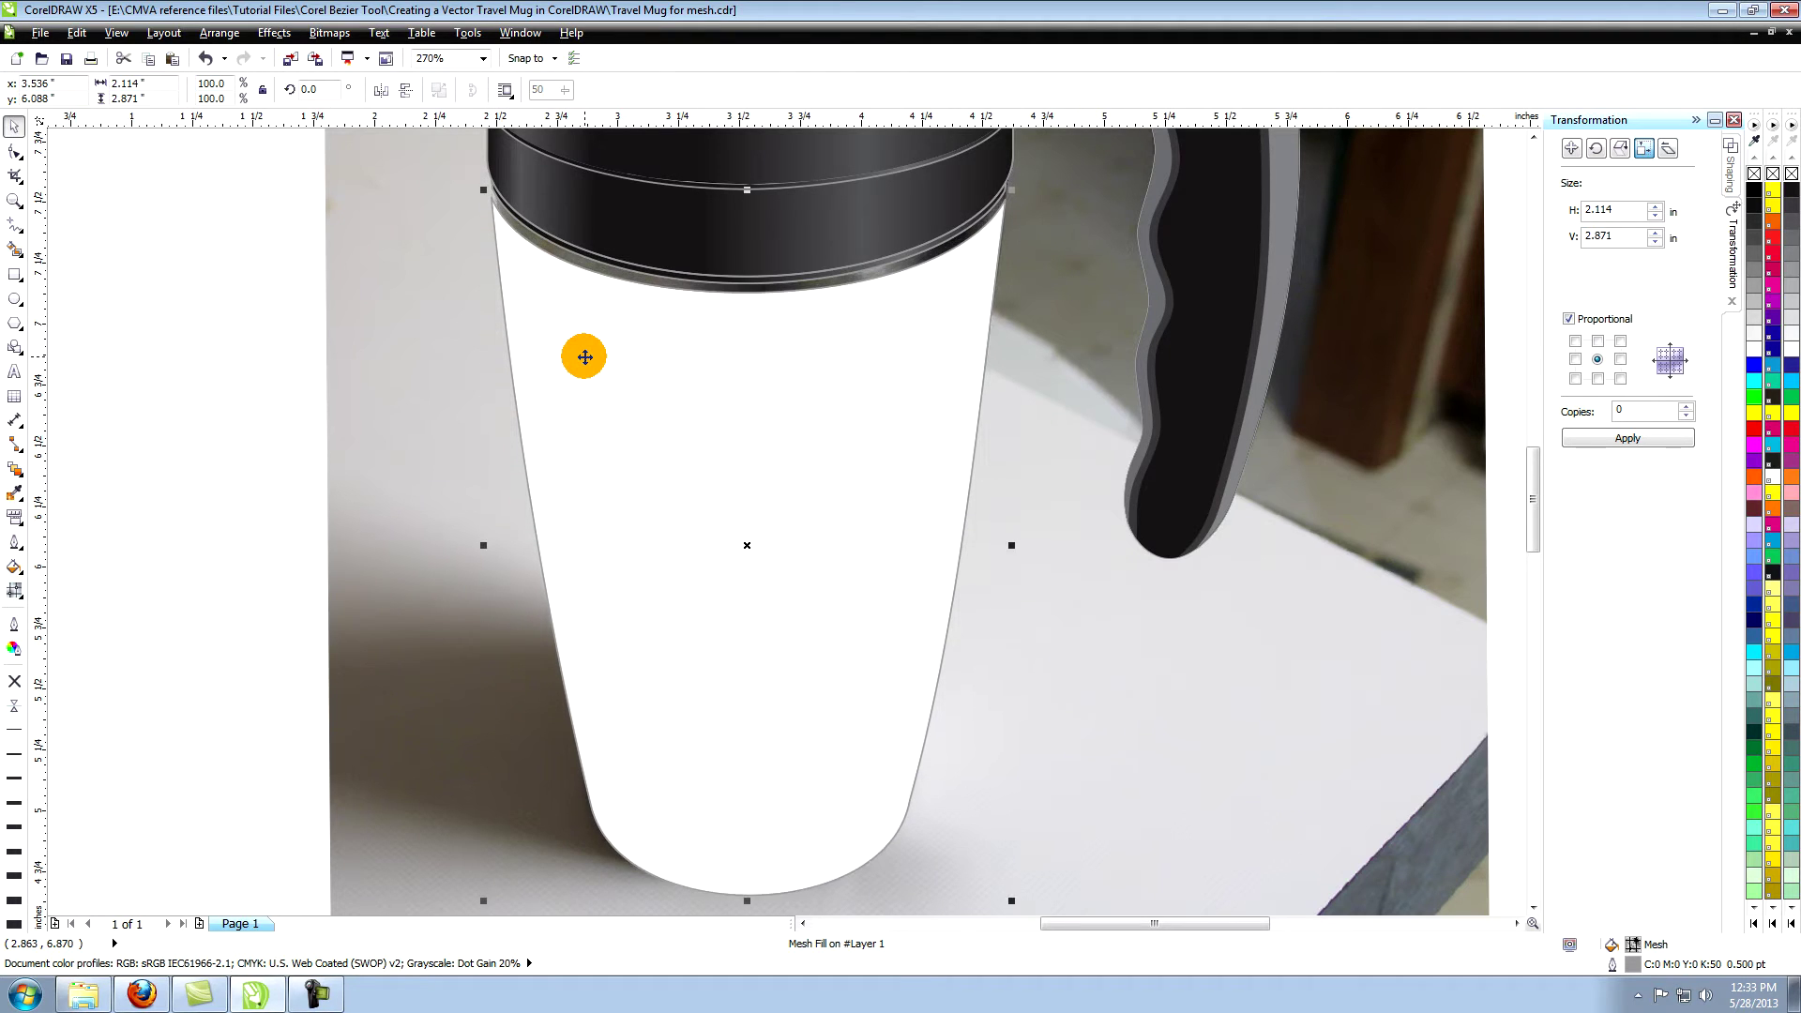
key(Down)
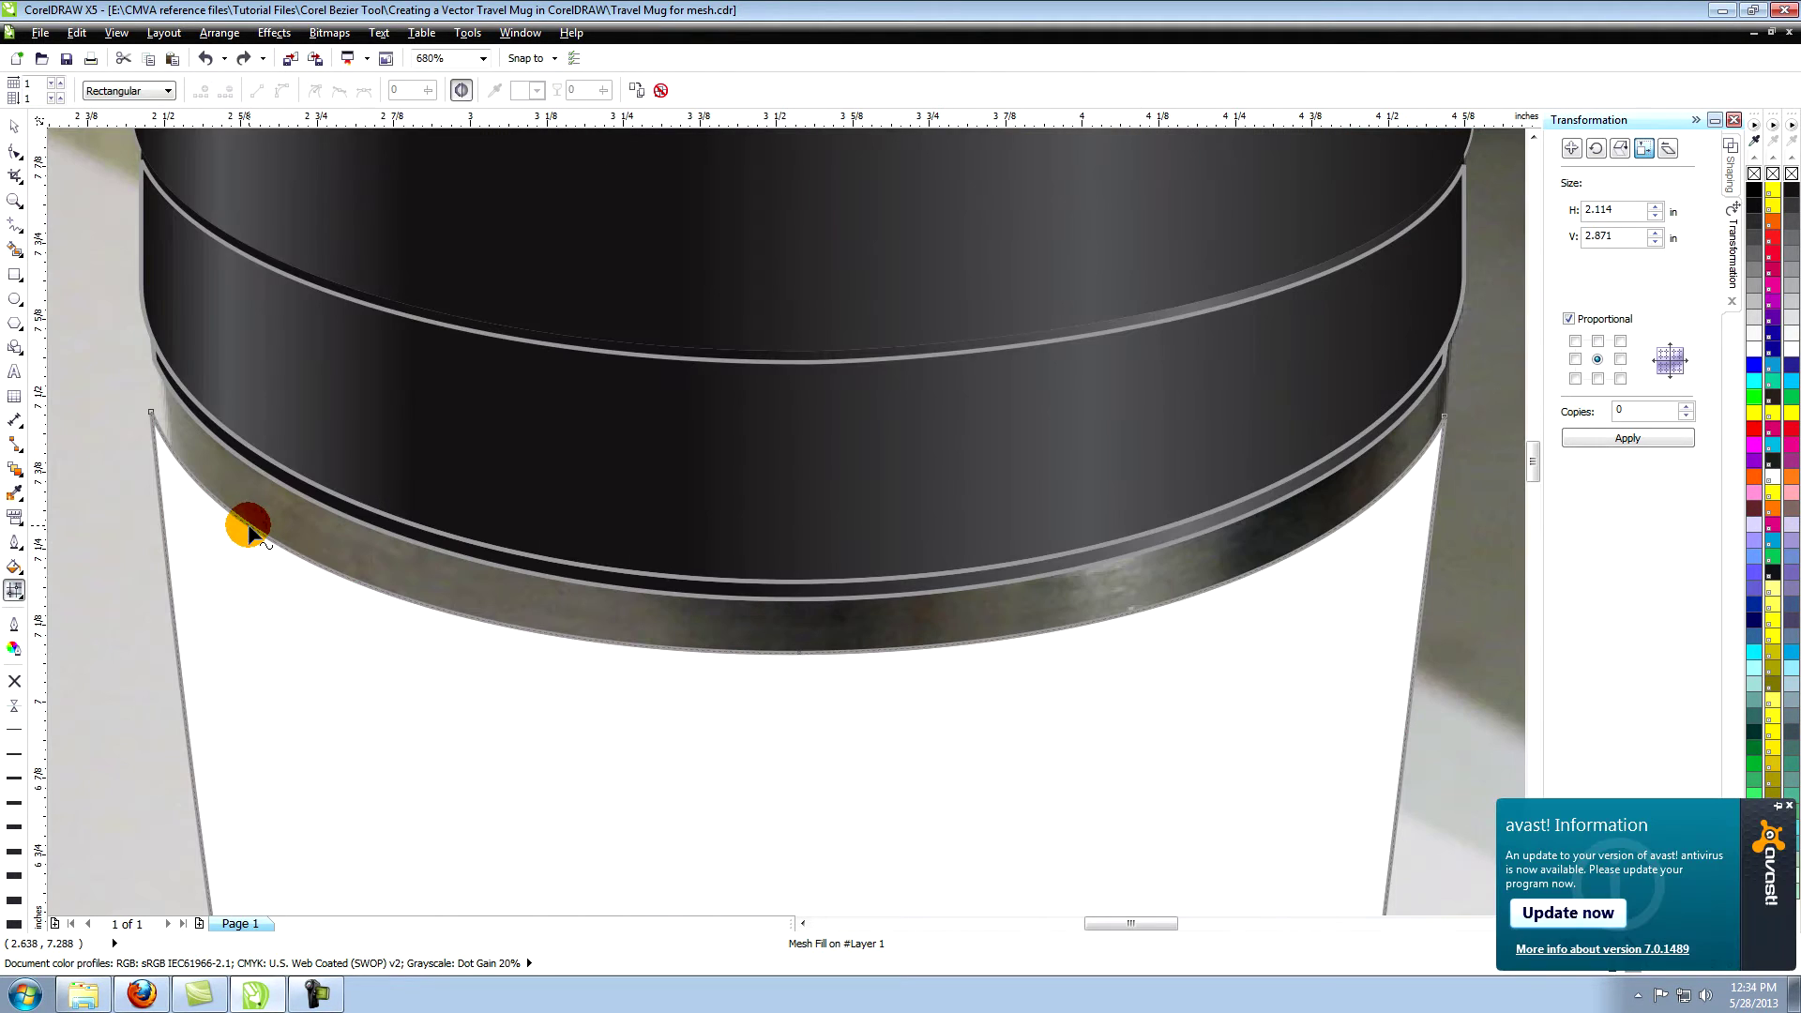
Add vertical mesh lines along the body's top edge, from near the left toward the right.
click(511, 632)
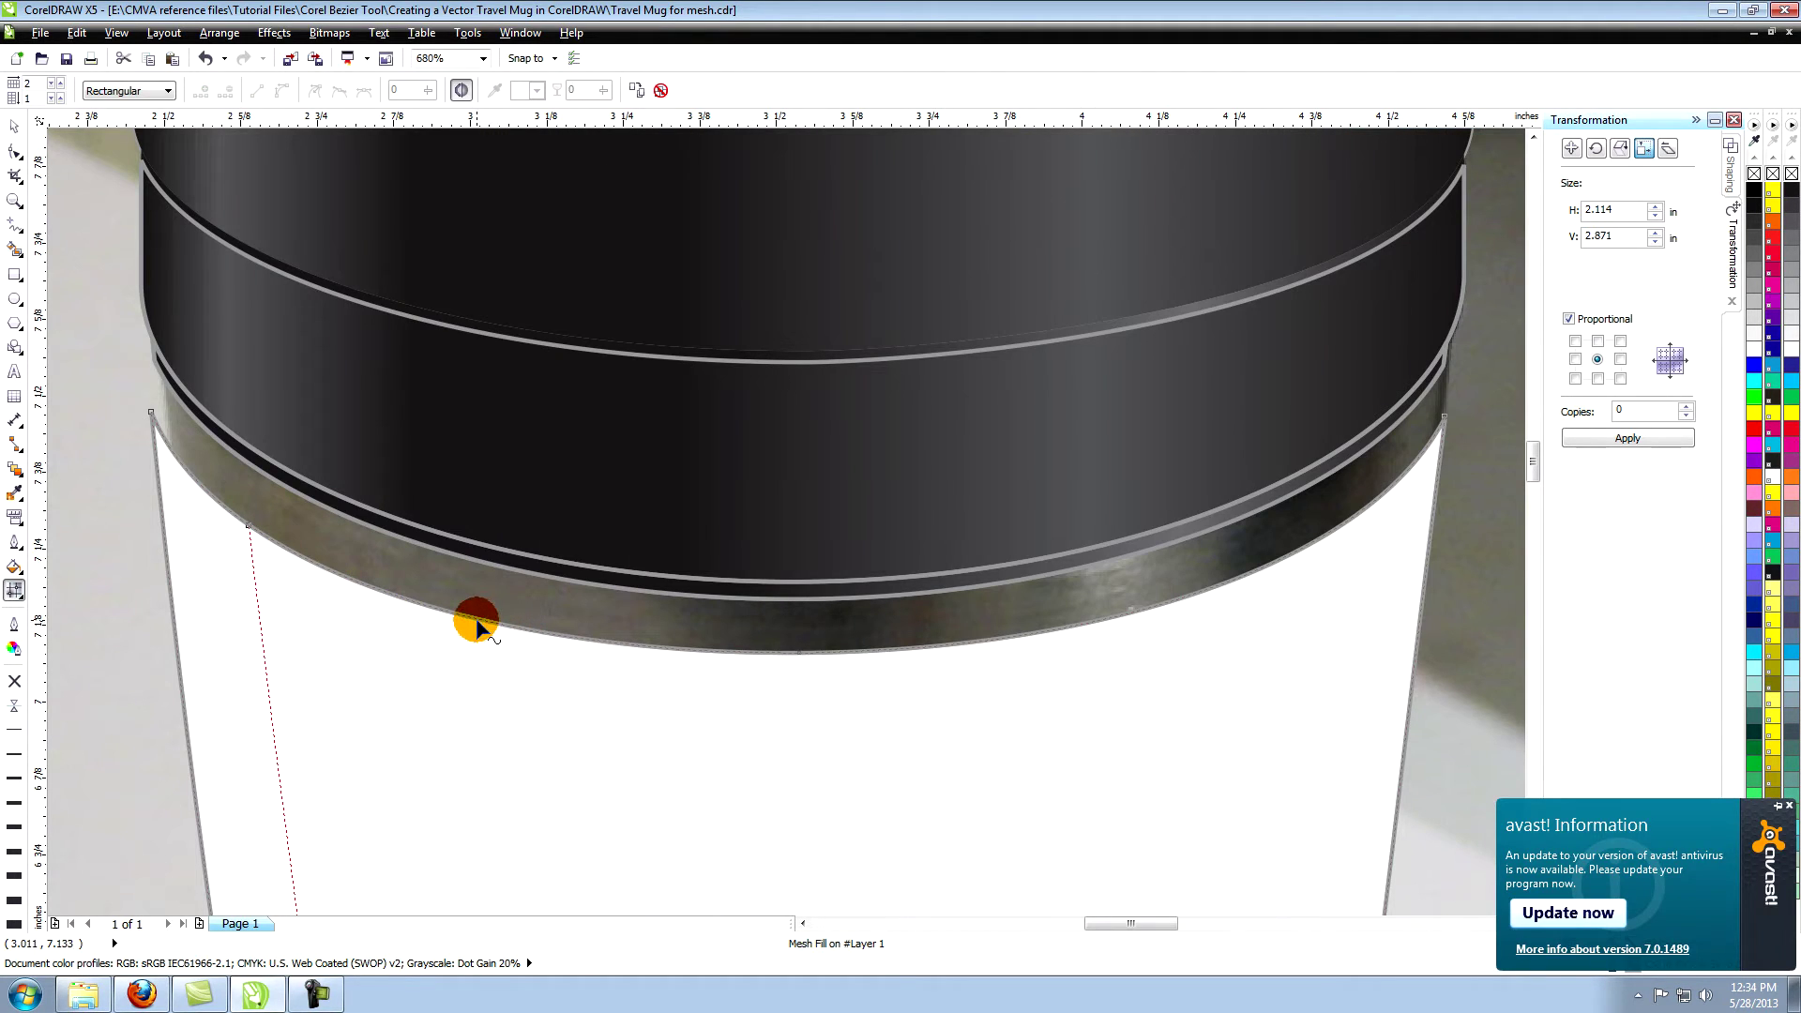
double_click(512, 627)
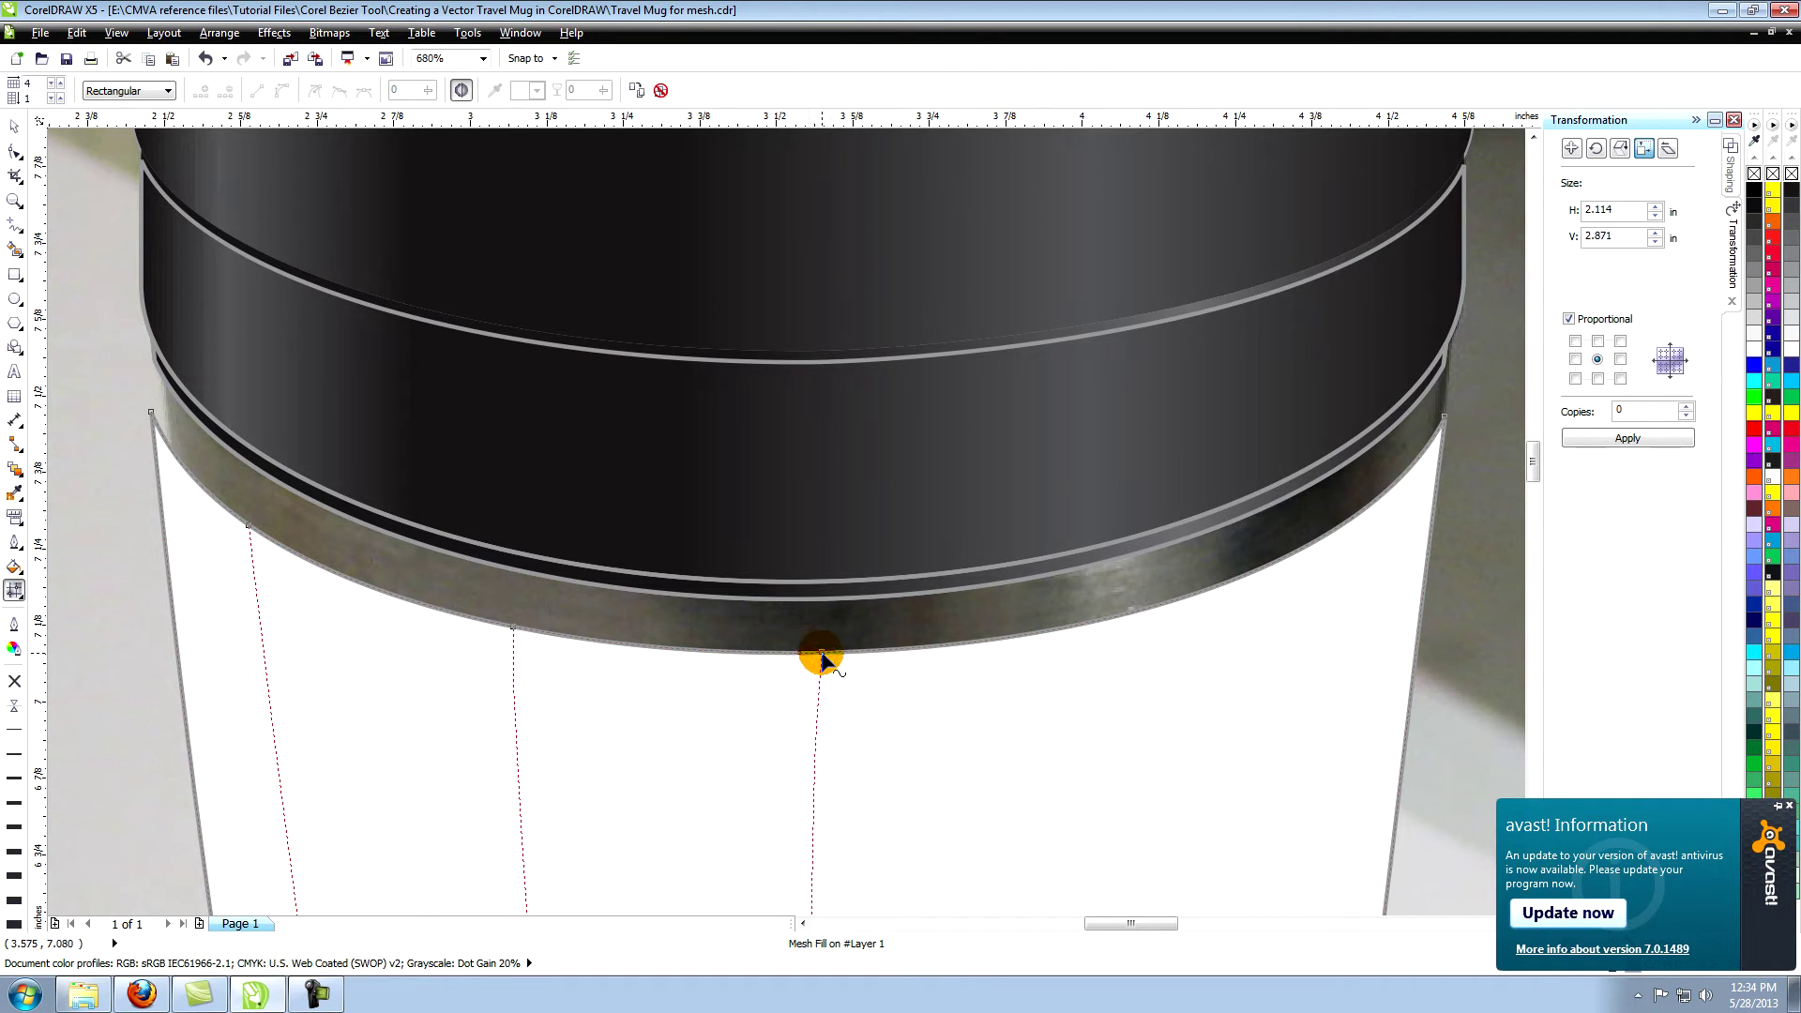
double_click(1028, 637)
double_click(1111, 622)
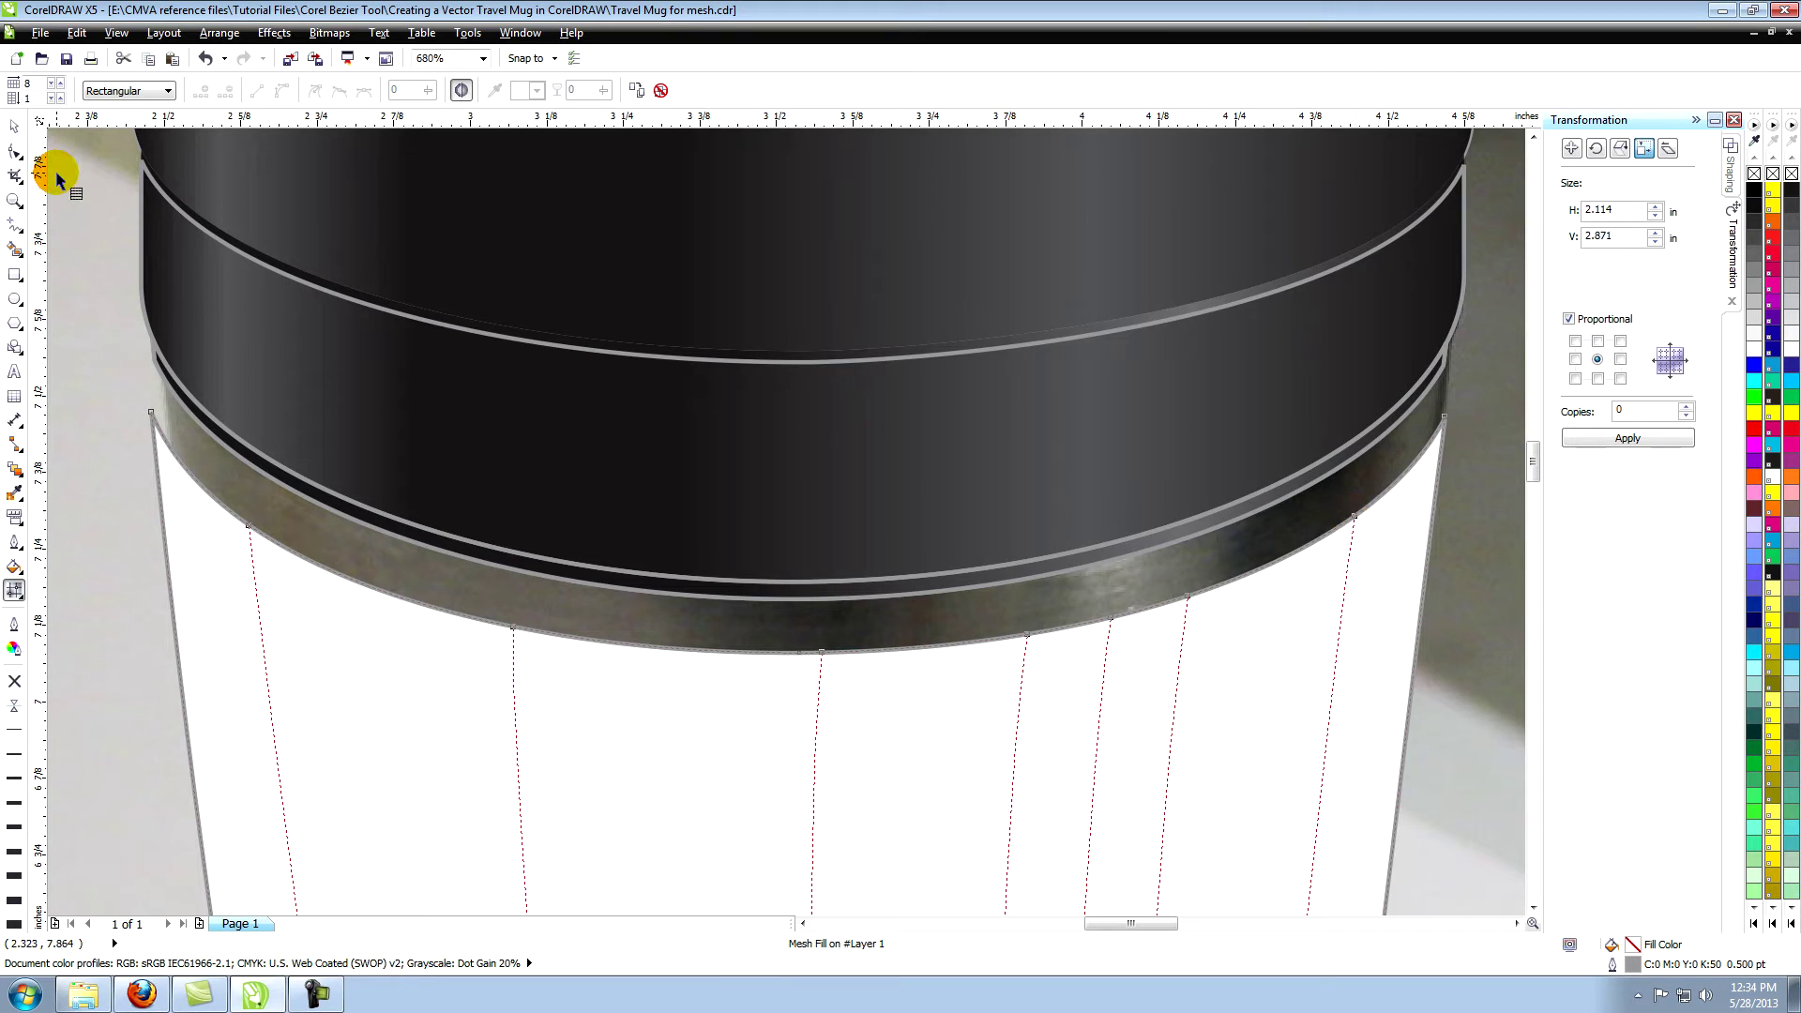
Fill the mesh's top-left corner node with grey #7E7A71 sampled from the photo's rim.
click(151, 413)
click(14, 566)
click(86, 569)
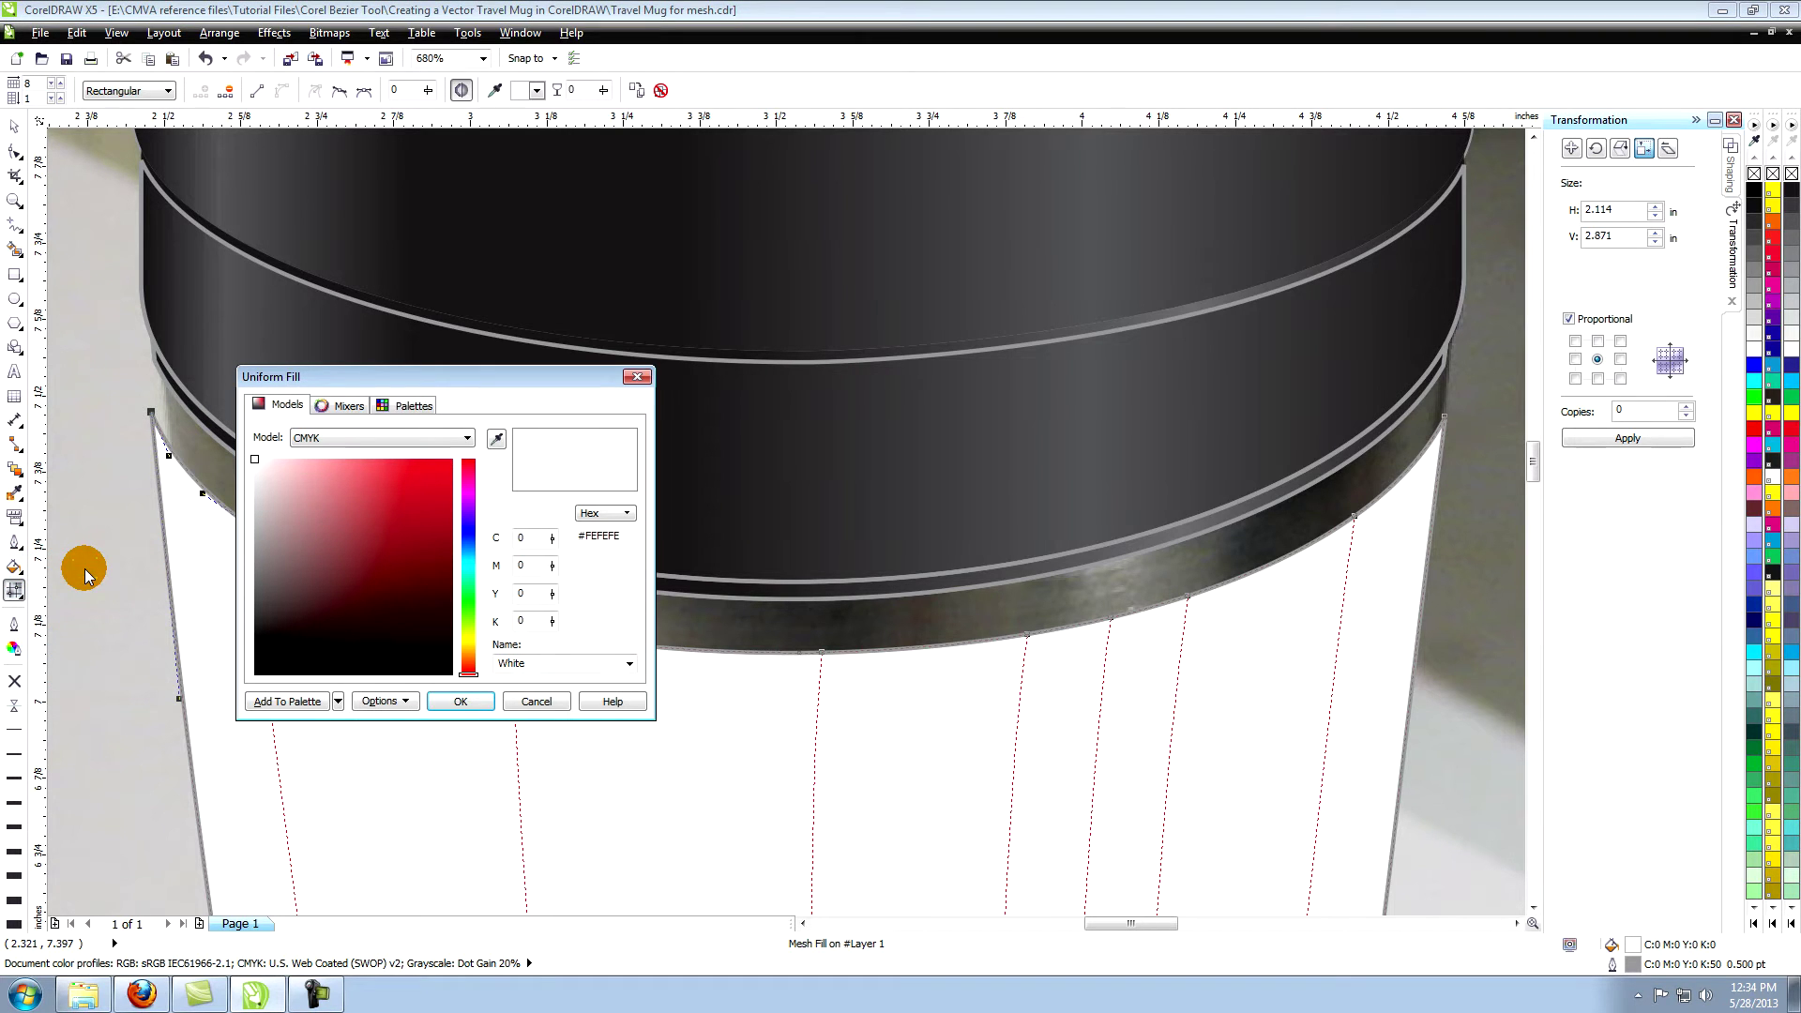
drag(422, 378, 840, 423)
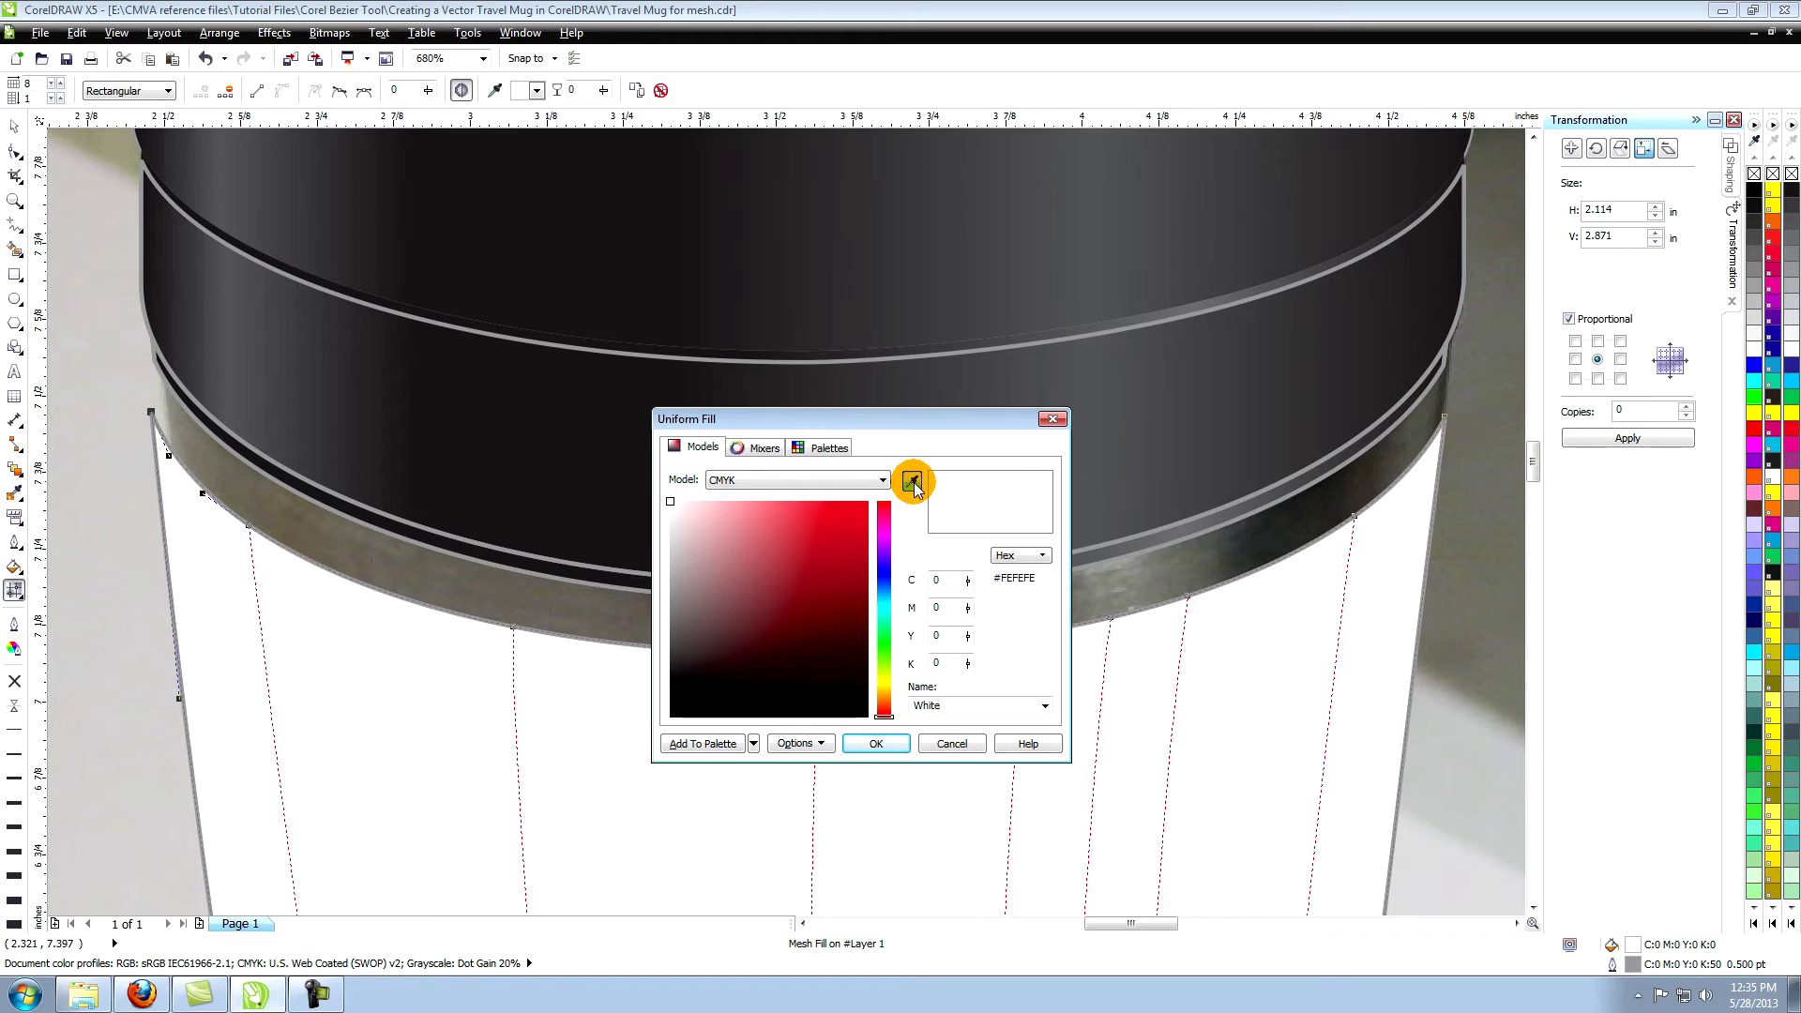
click(913, 484)
click(189, 420)
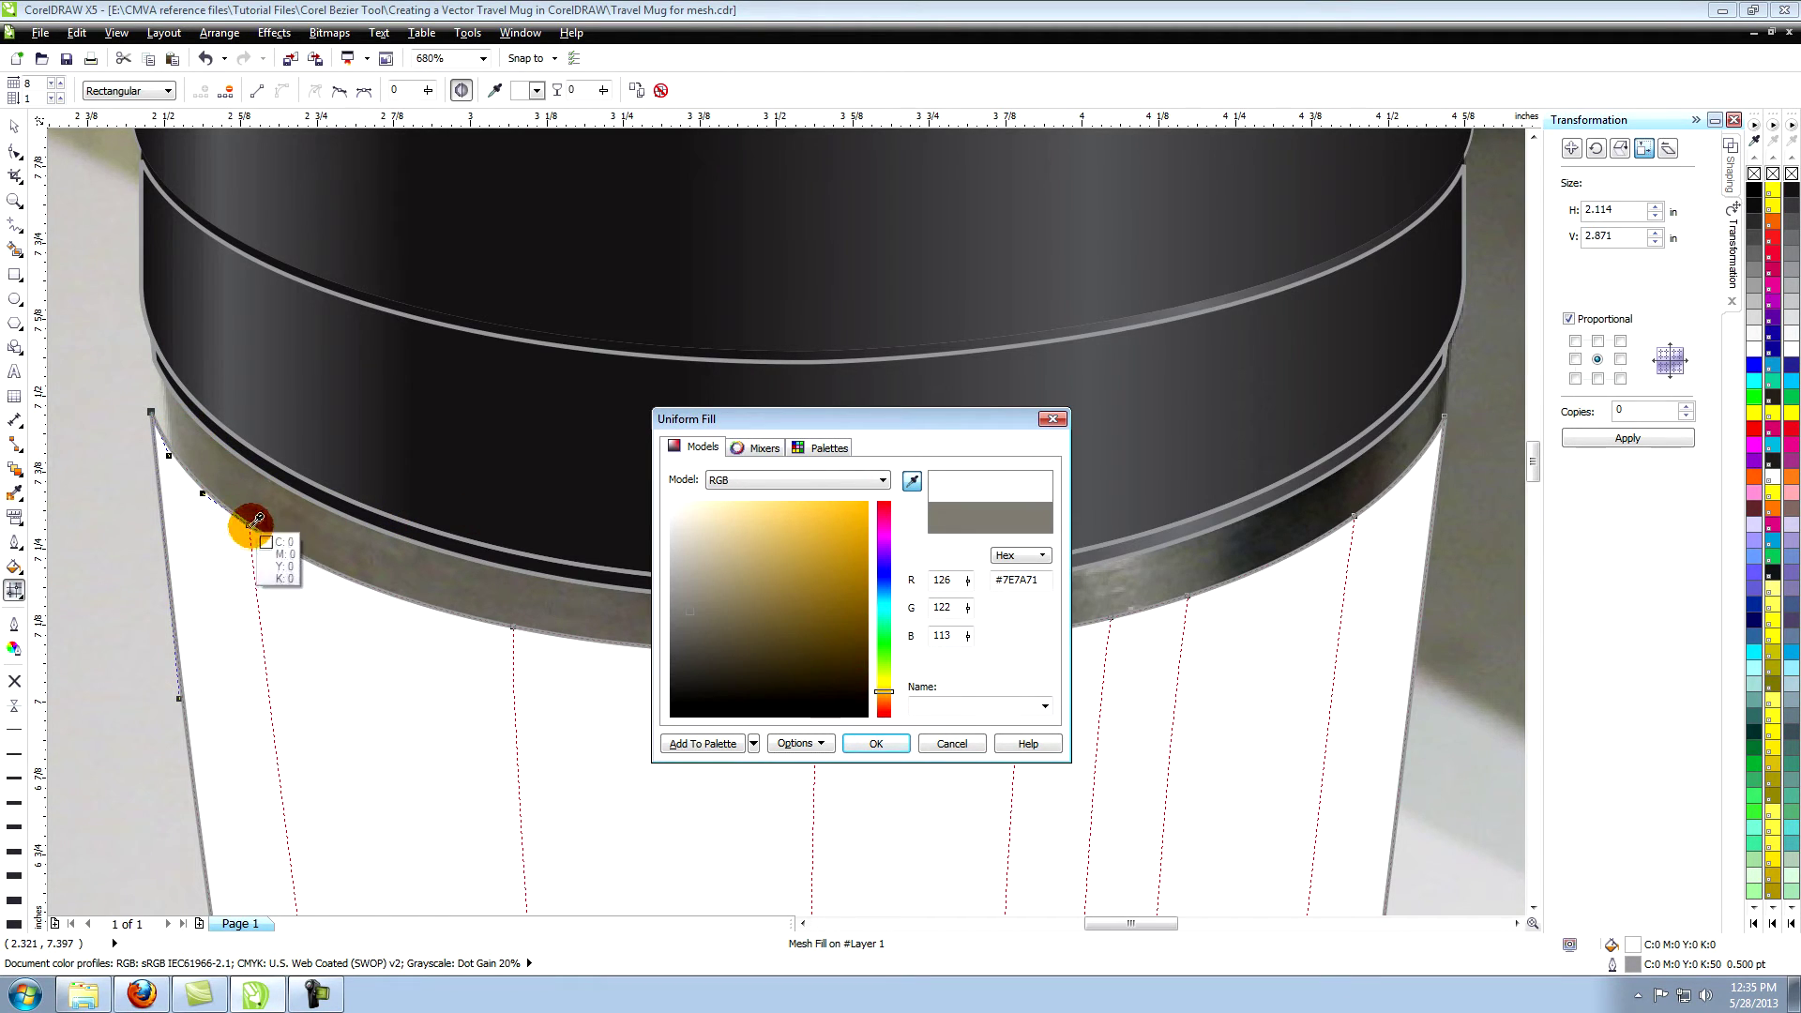
click(875, 743)
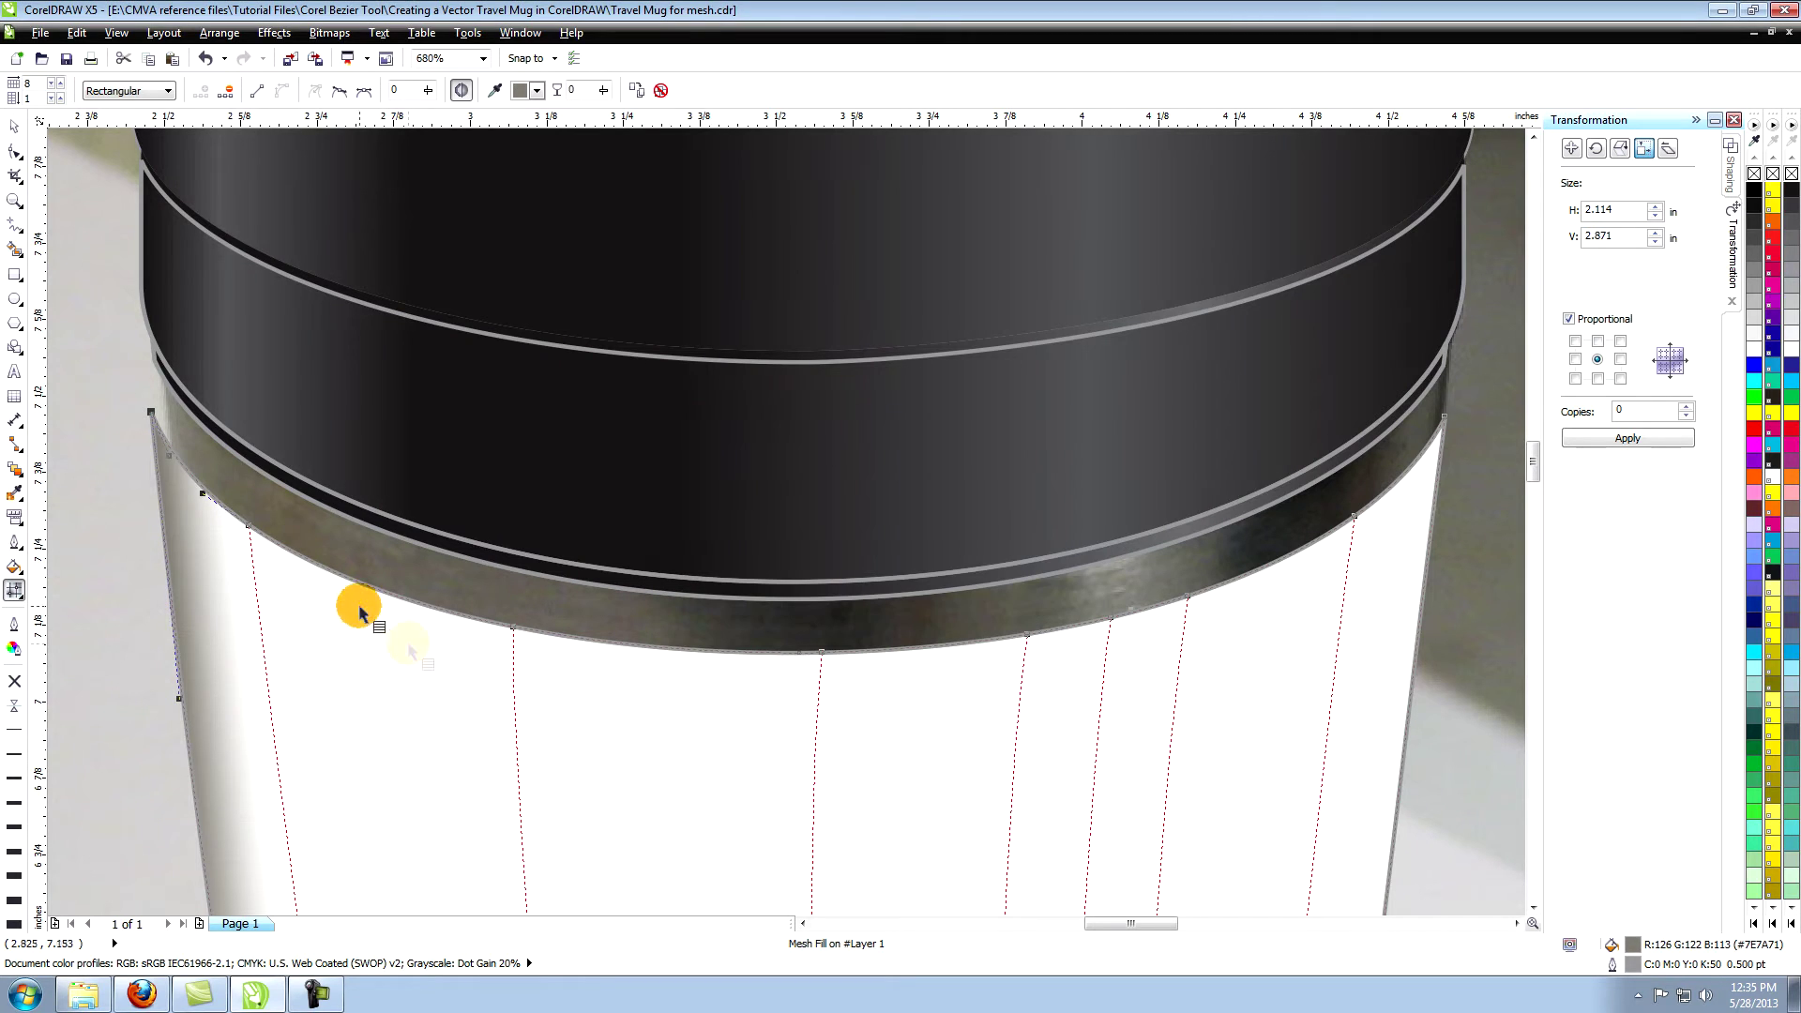
Colour the rim's left-edge node with darker grey #6A6257 sampled from the photo.
click(249, 530)
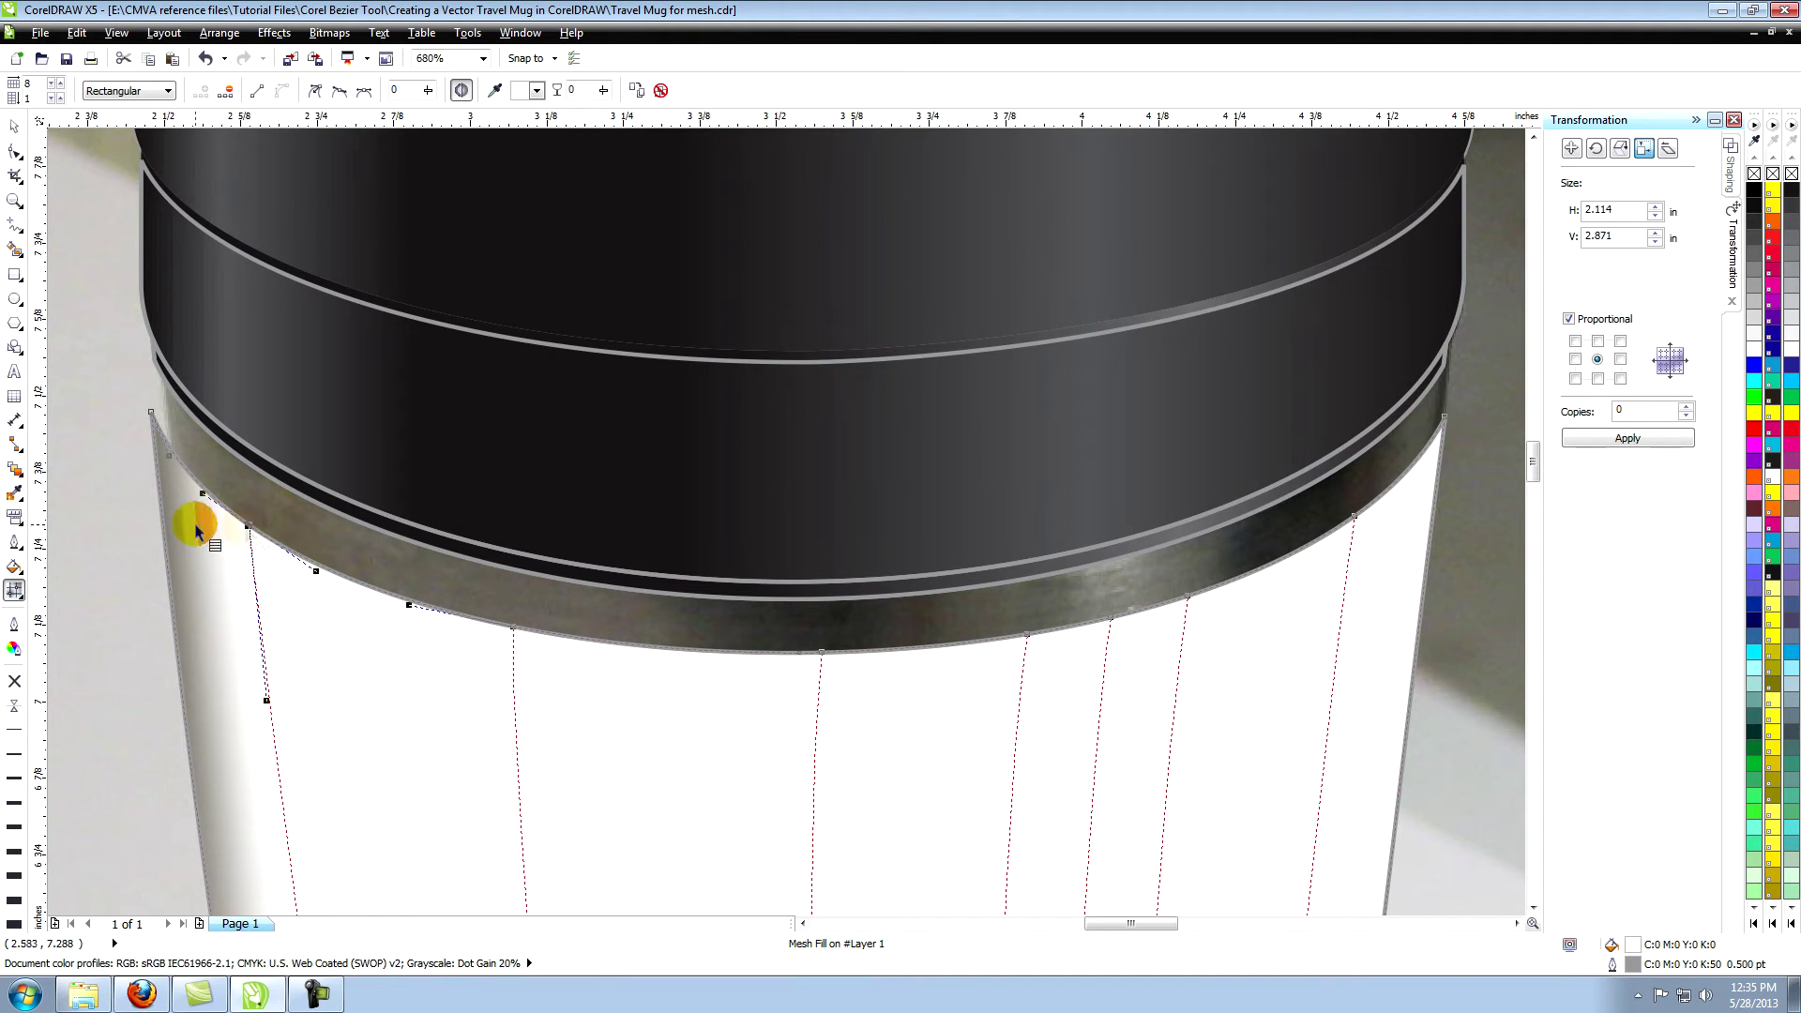
click(14, 566)
click(37, 566)
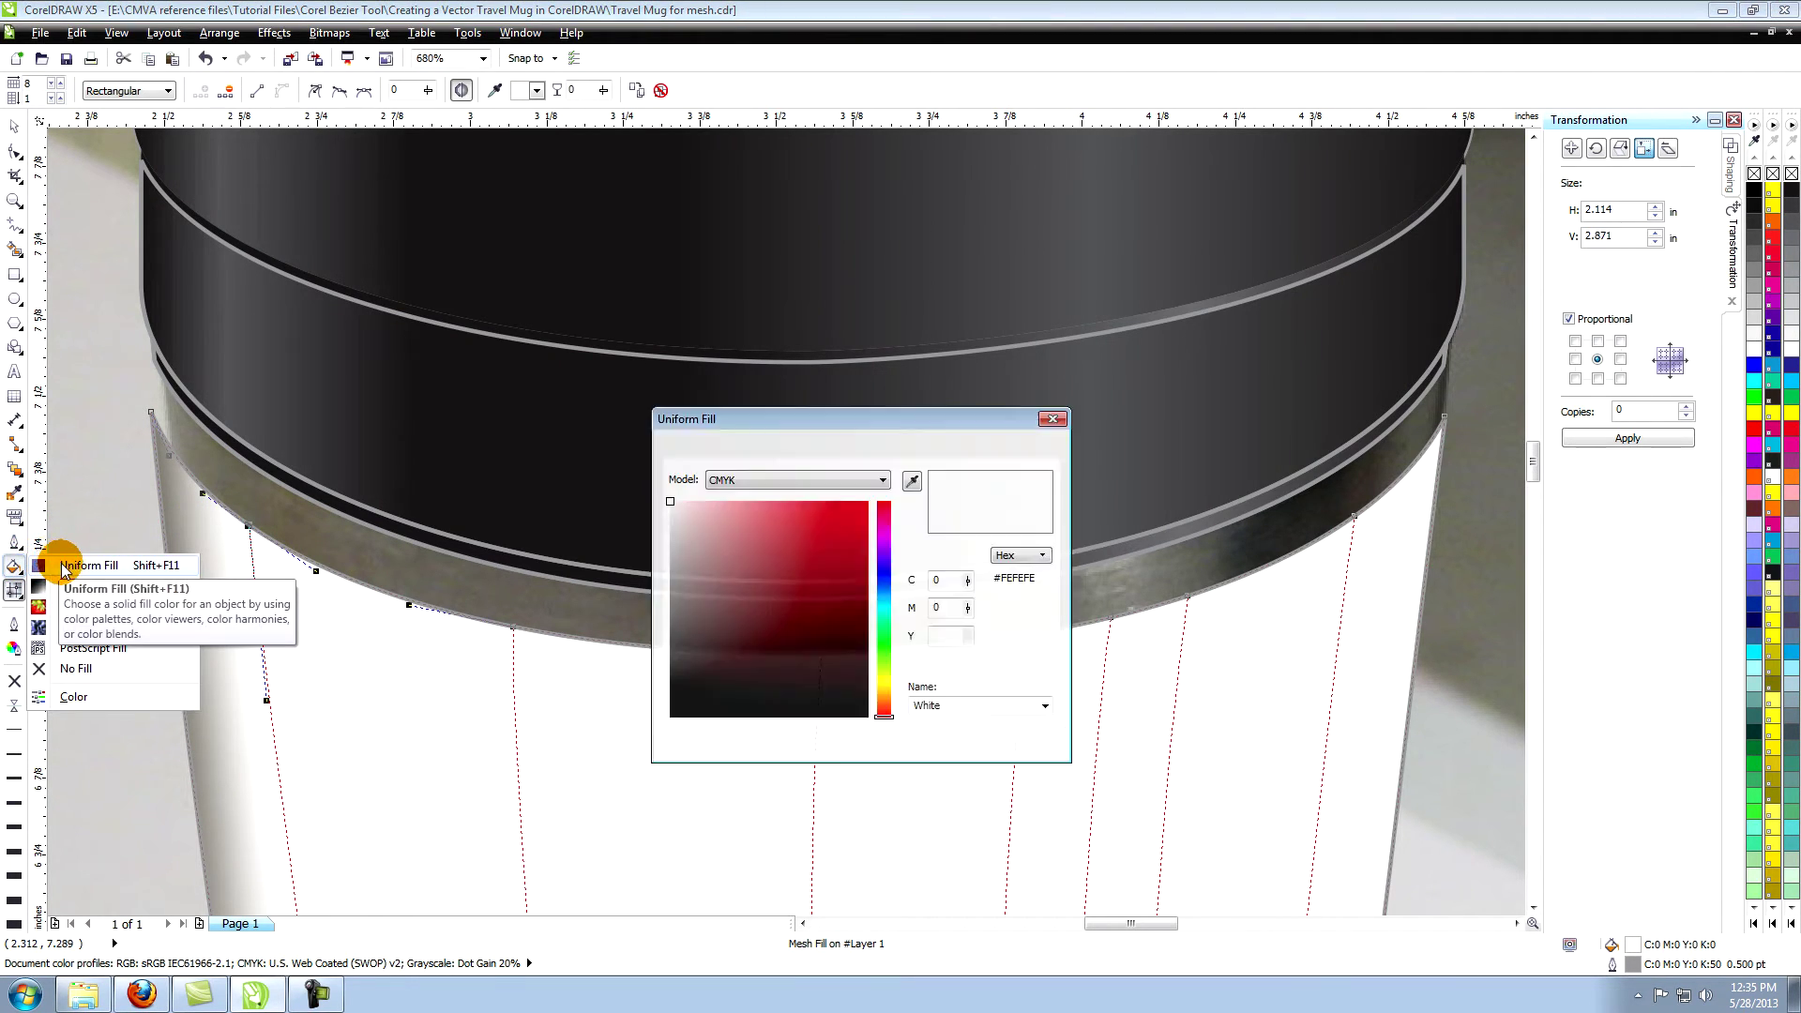
click(912, 483)
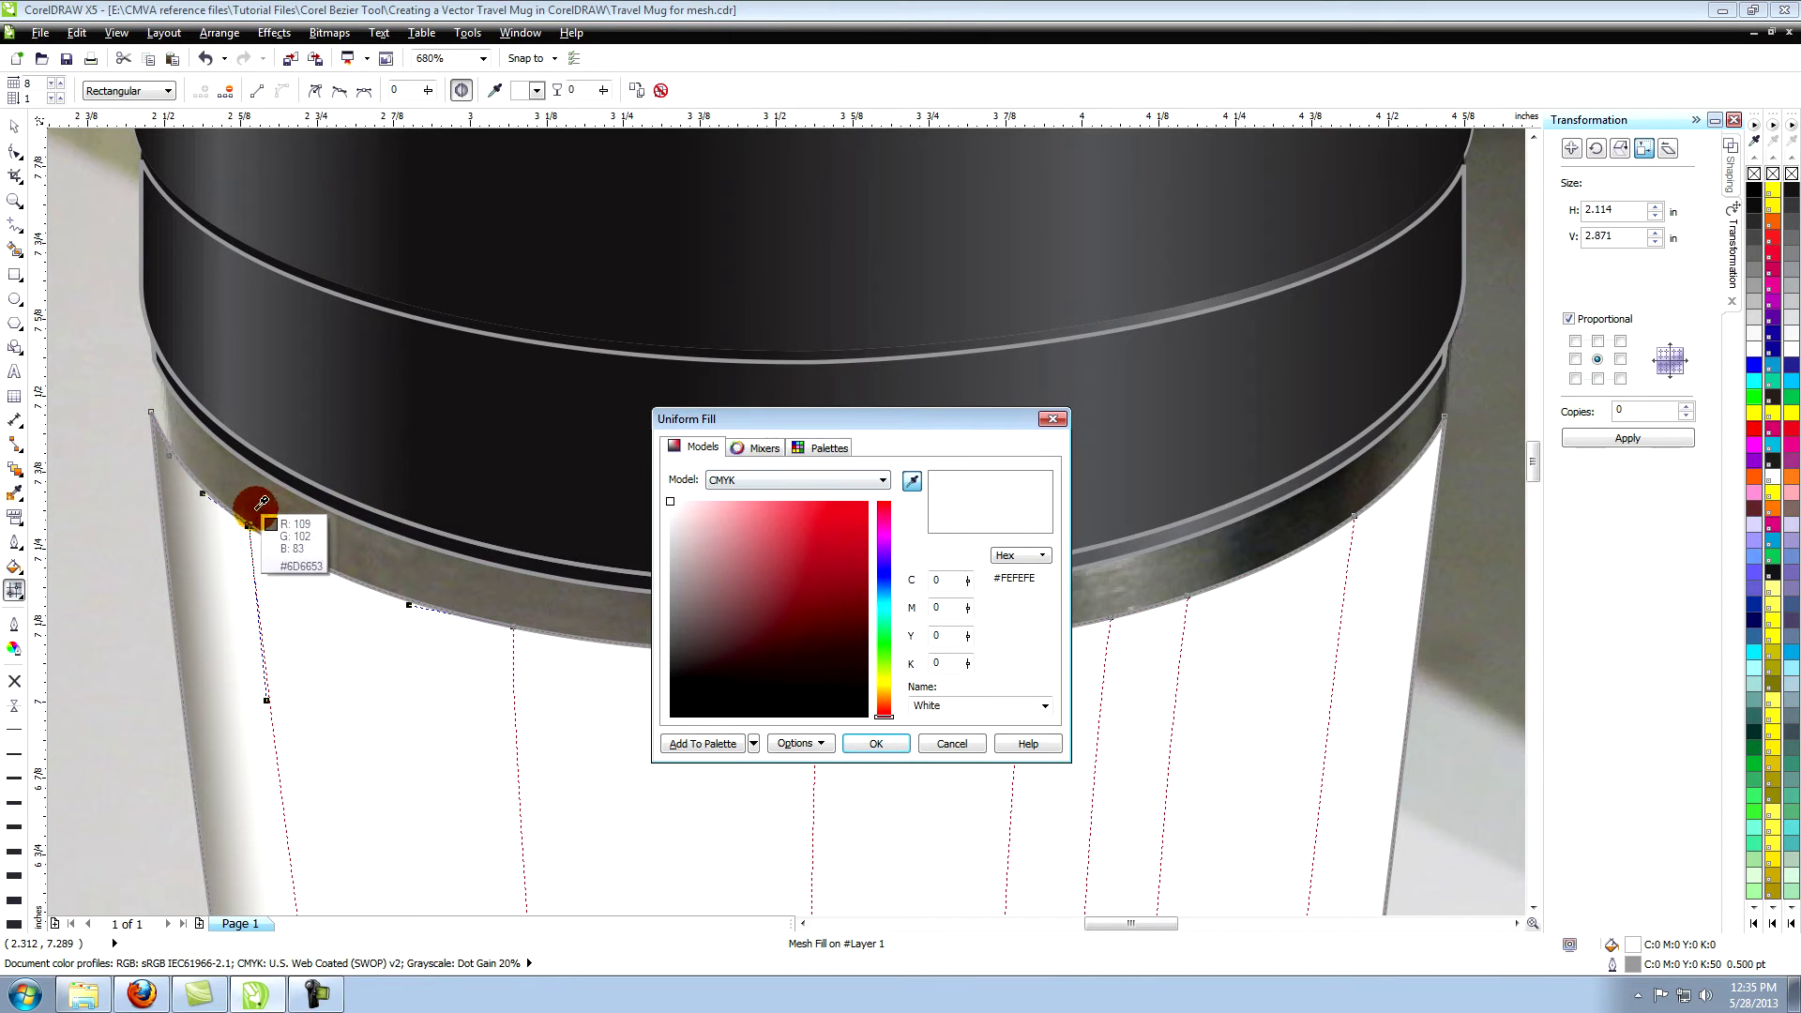
click(395, 531)
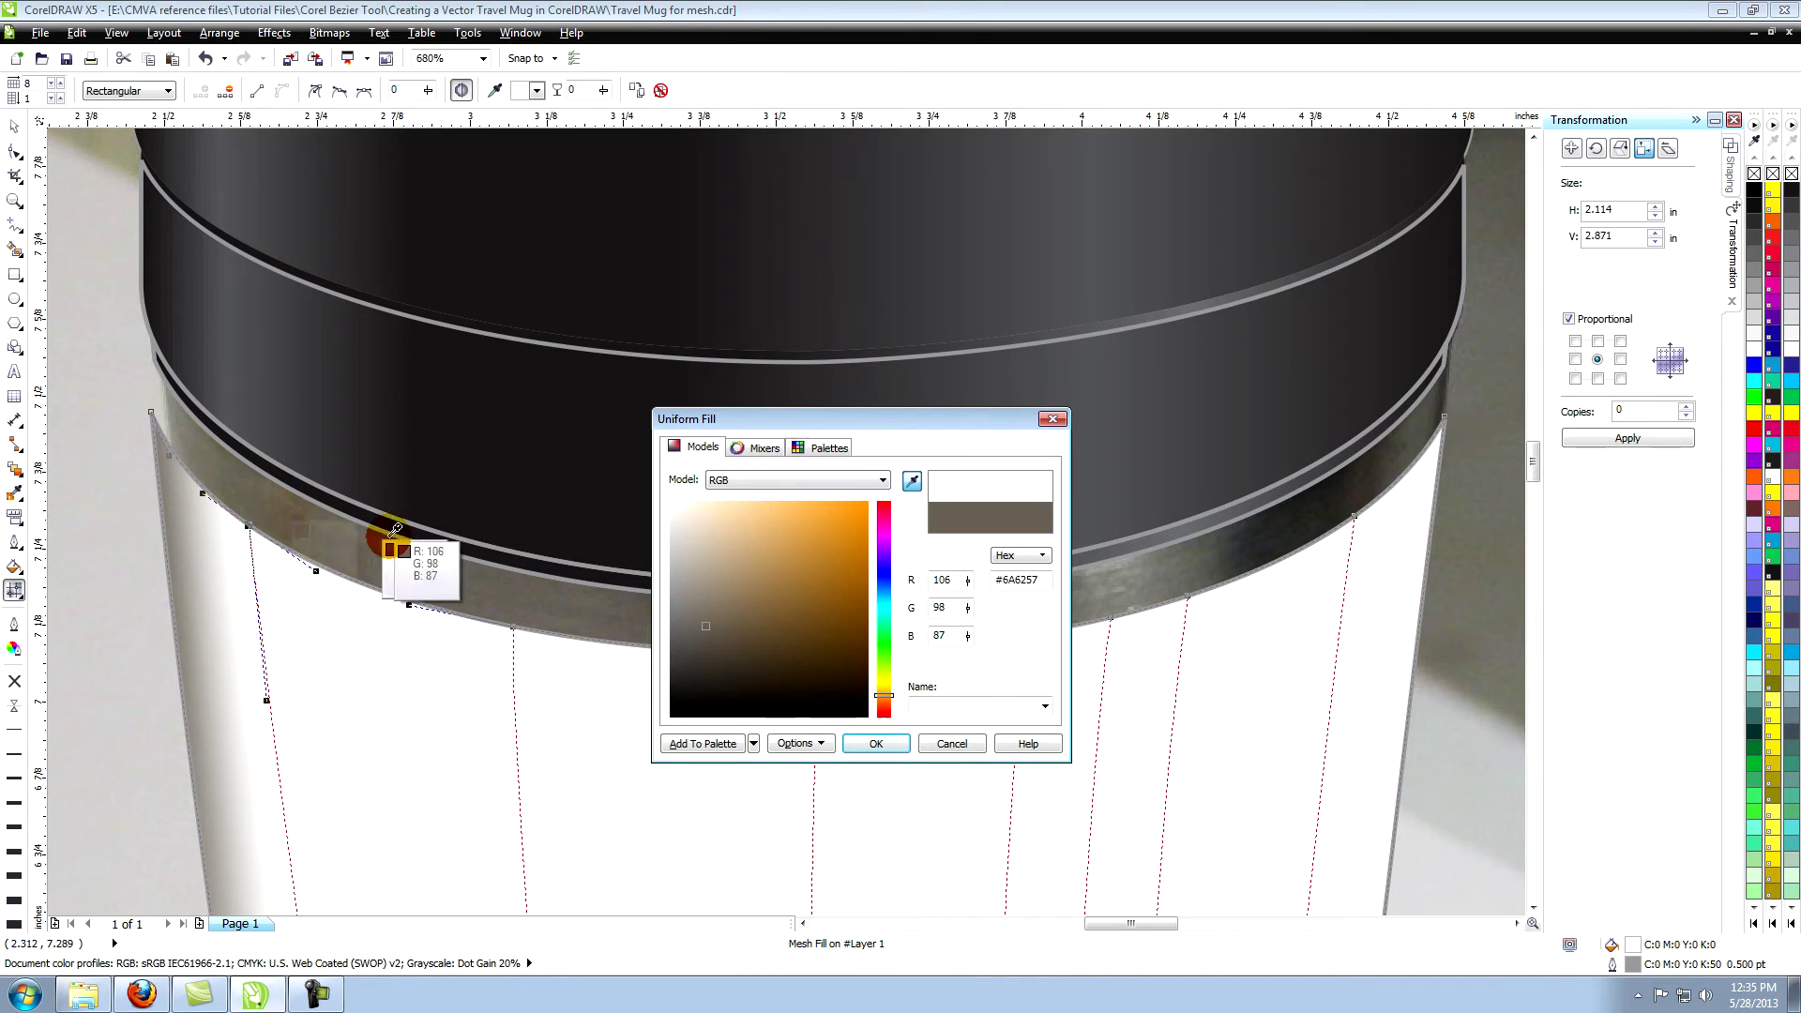
click(868, 741)
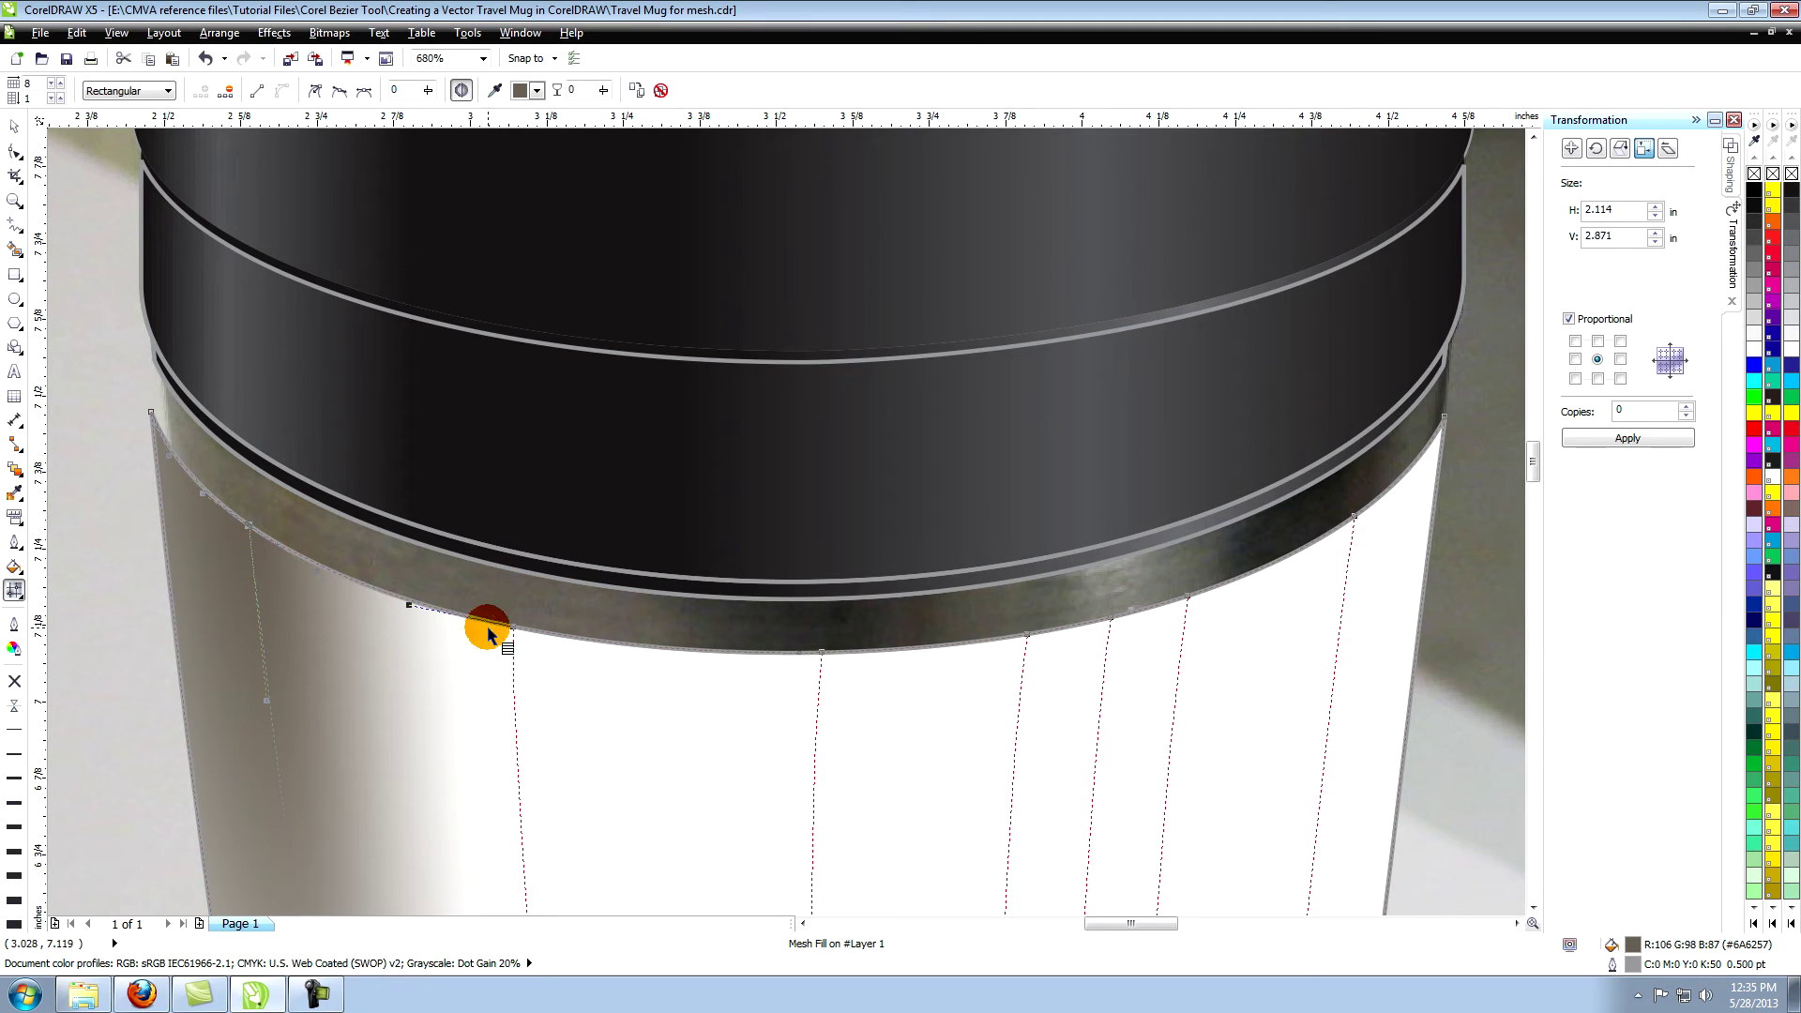
Give the next two top-edge nodes rim greys sampled from the photo.
click(14, 566)
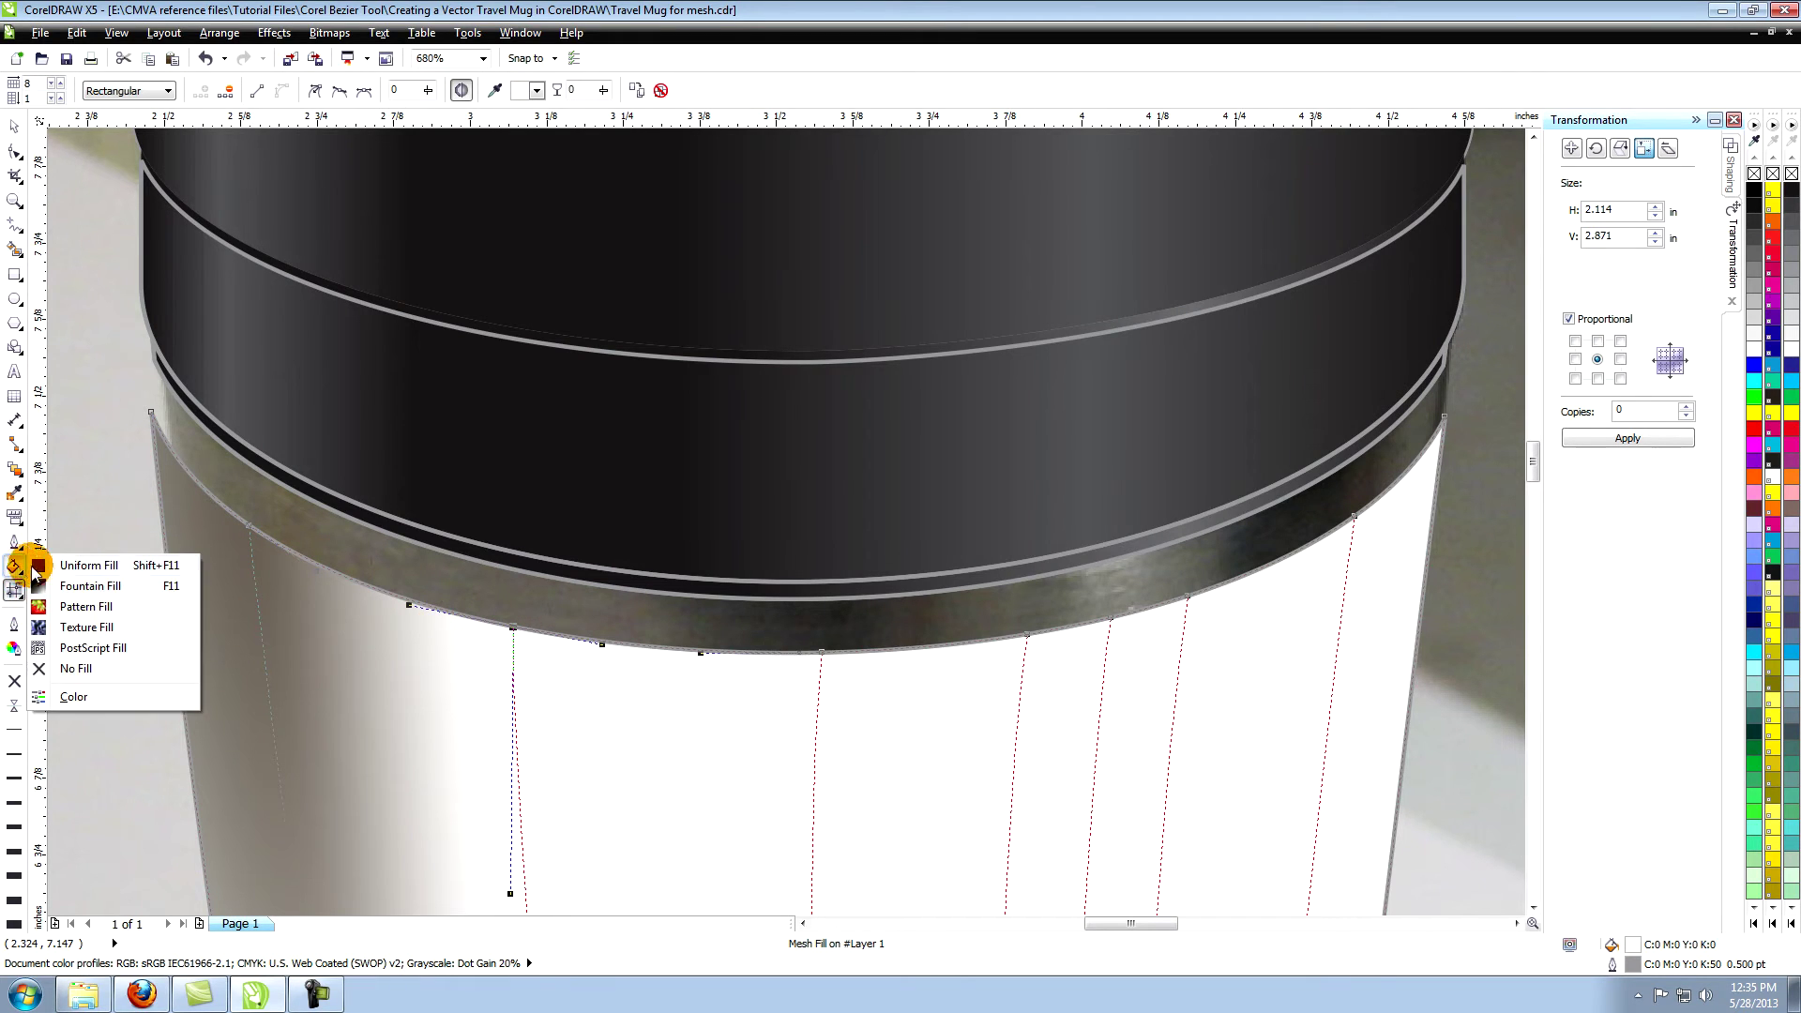
click(188, 567)
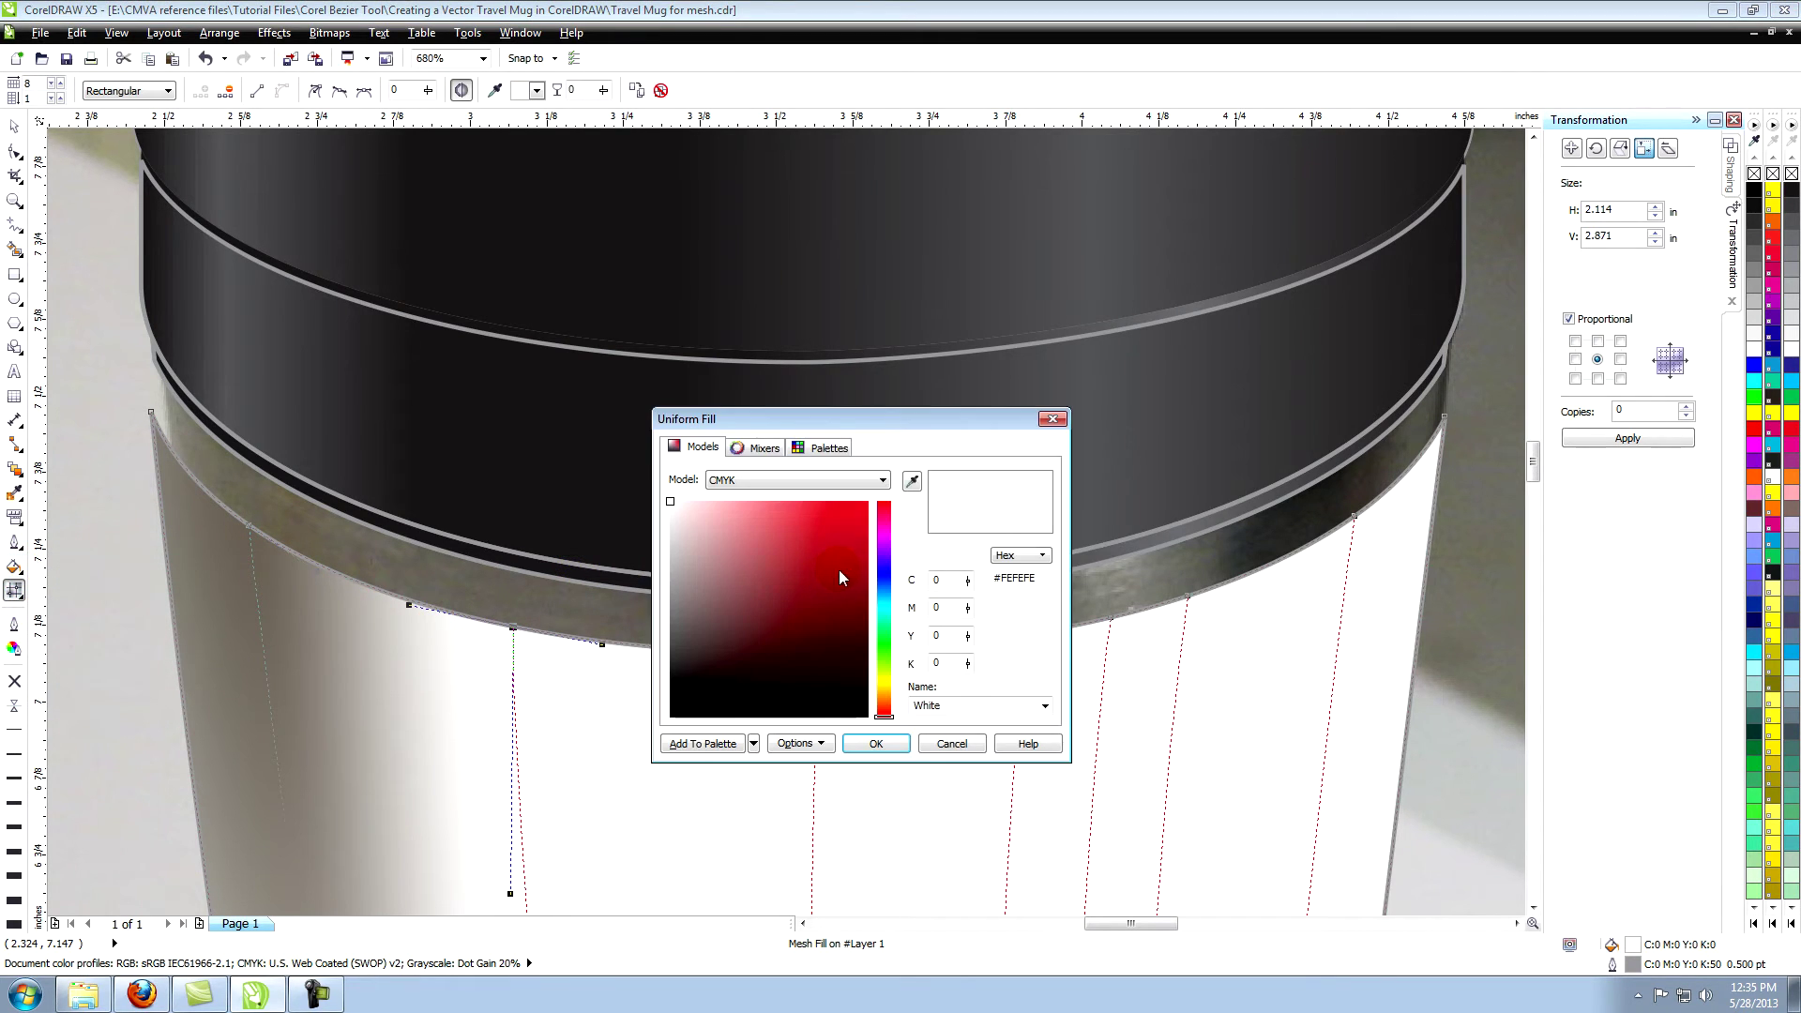
click(911, 480)
click(525, 594)
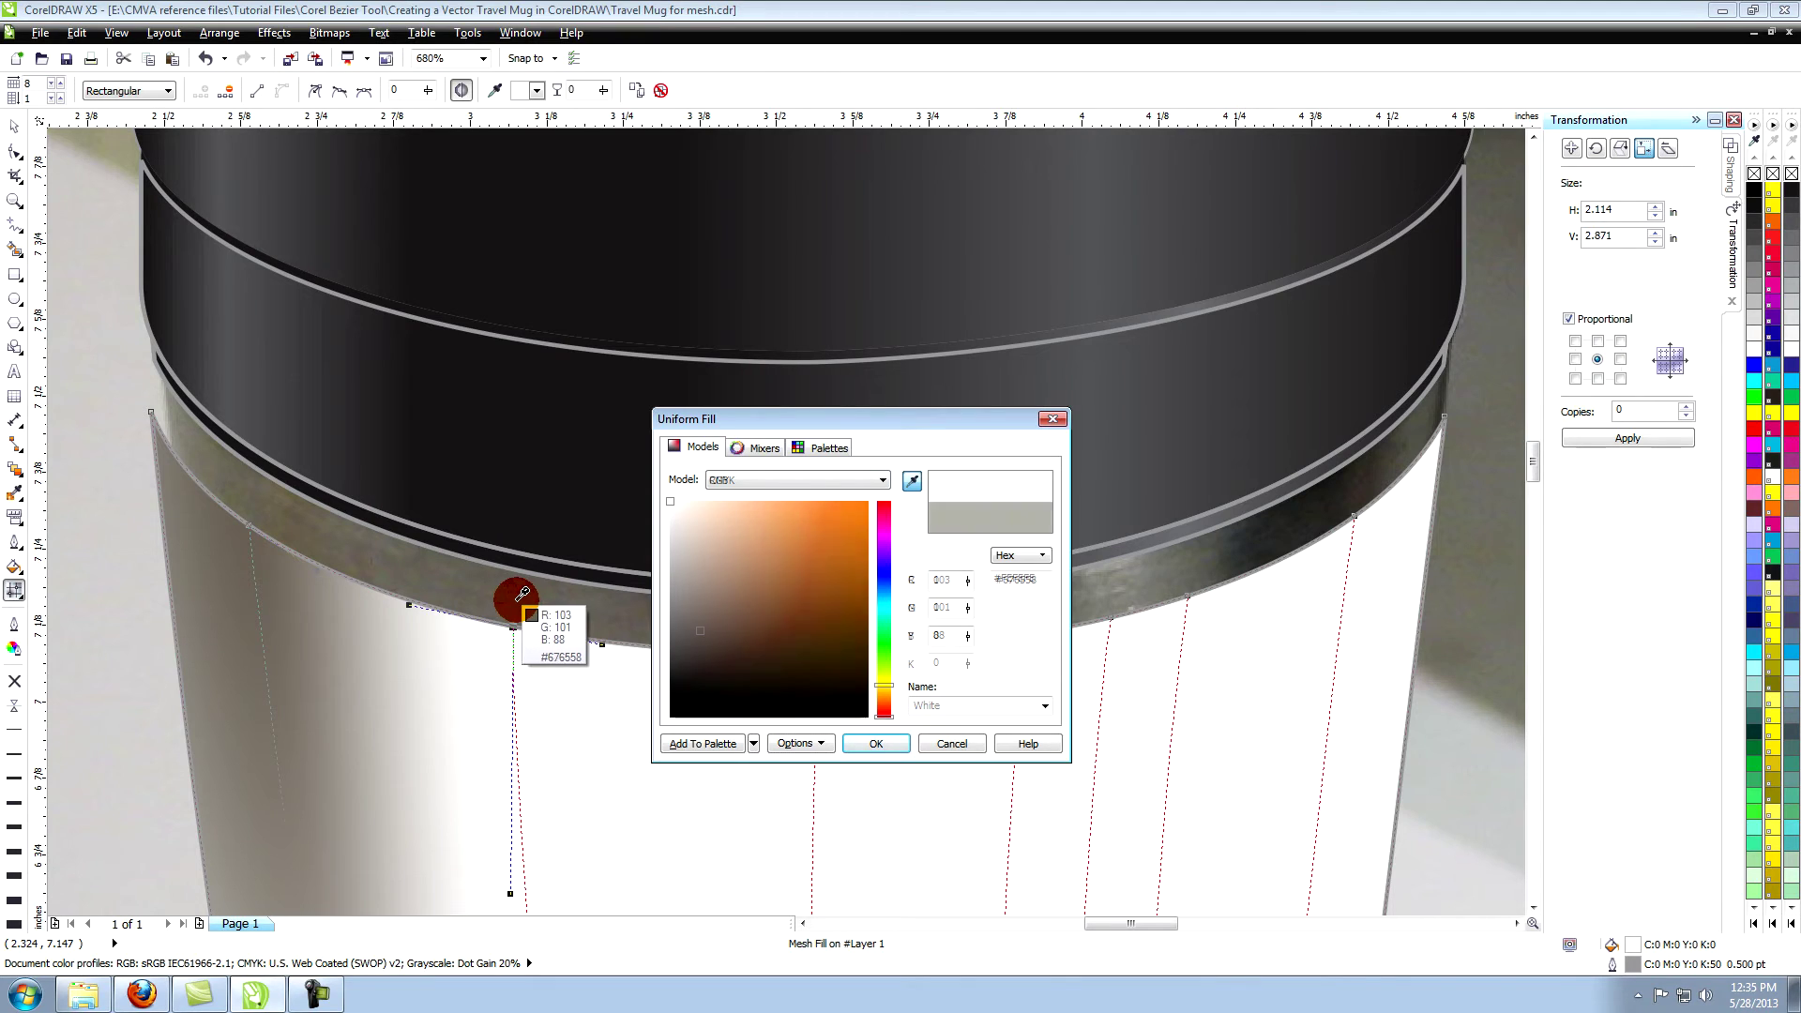
click(855, 743)
click(14, 567)
click(64, 567)
drag(892, 422, 783, 199)
click(847, 250)
click(822, 627)
Apply photo-sampled rim greys to the following two nodes along the top edge.
click(811, 513)
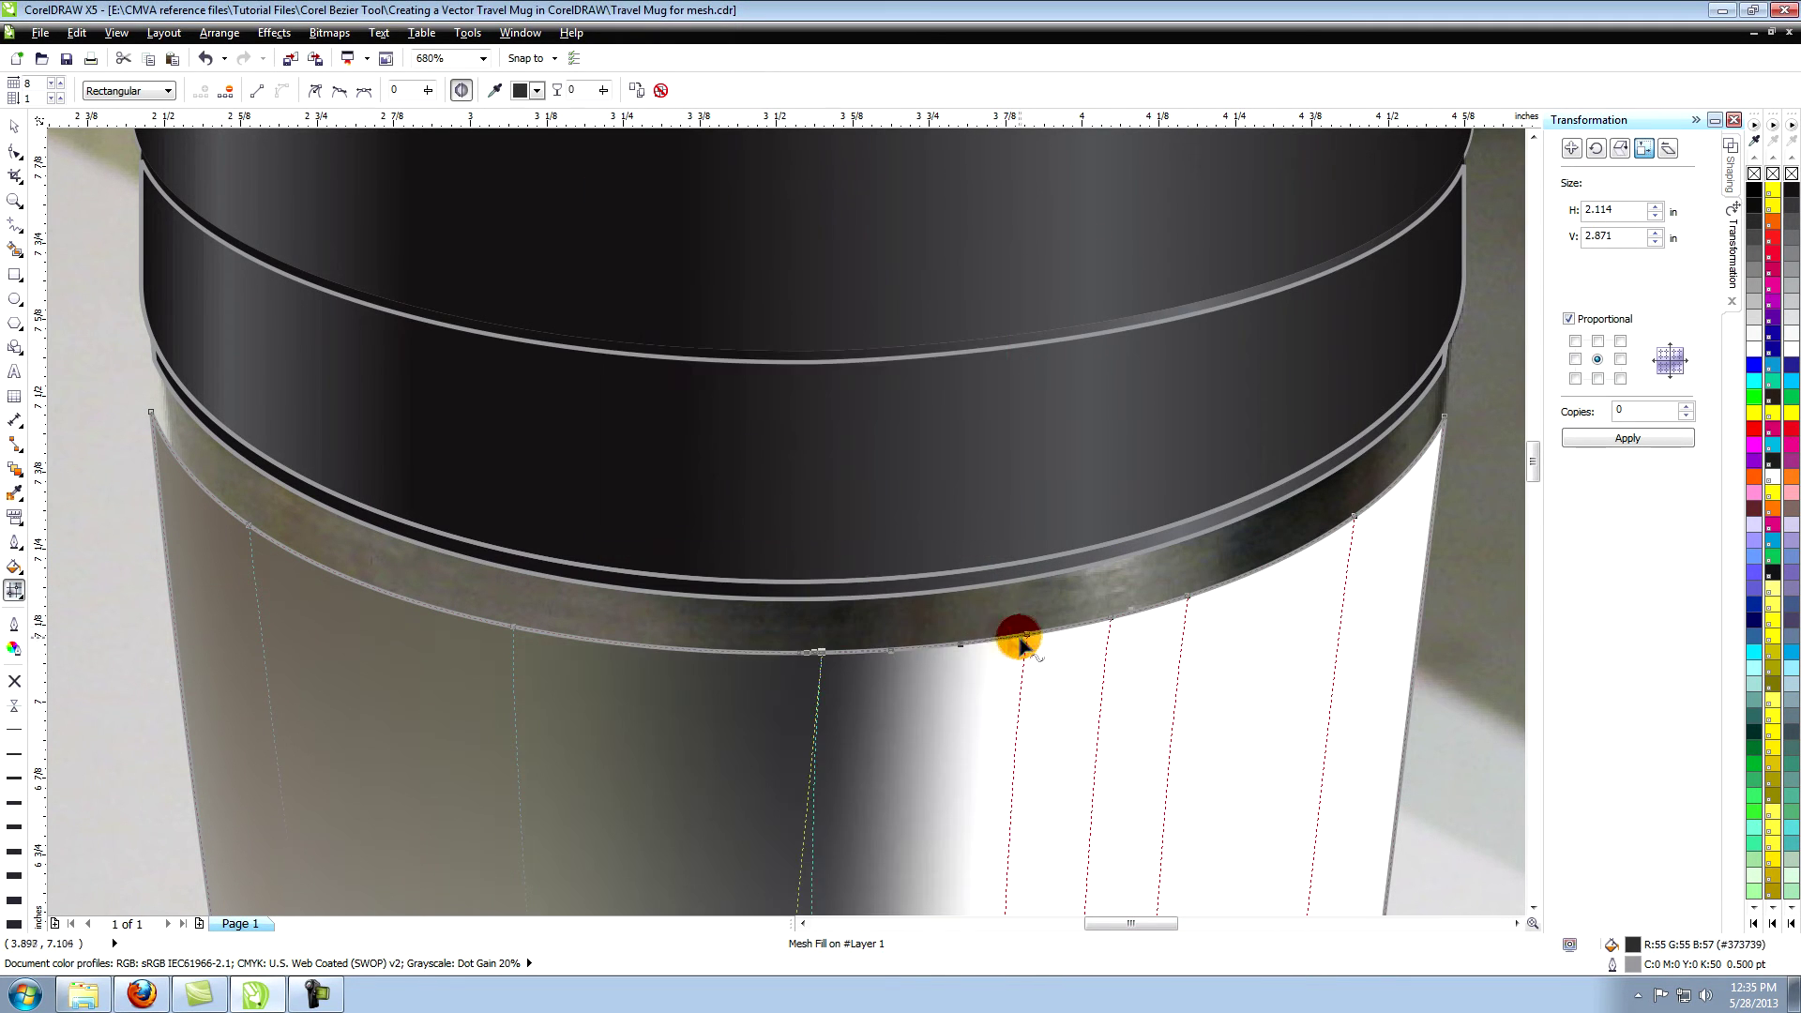
click(1027, 635)
click(14, 567)
click(63, 566)
click(847, 251)
click(1033, 608)
click(811, 513)
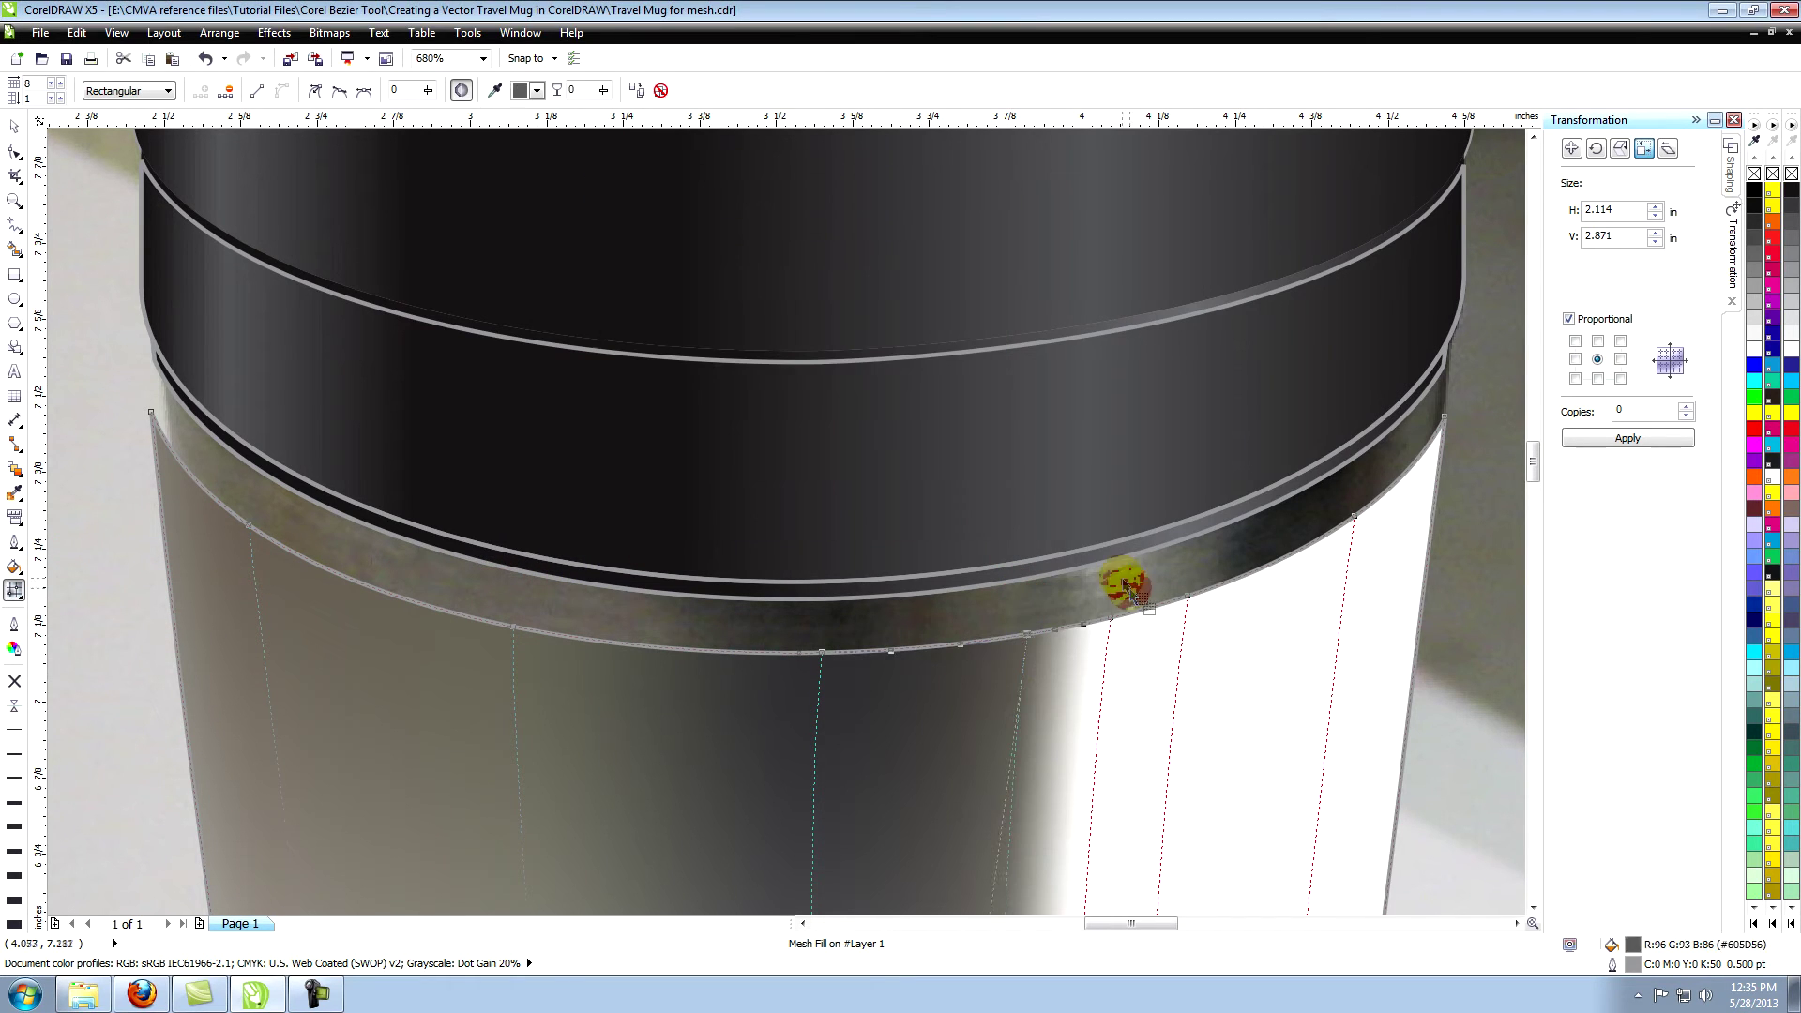
click(1111, 618)
click(15, 566)
click(63, 567)
click(847, 249)
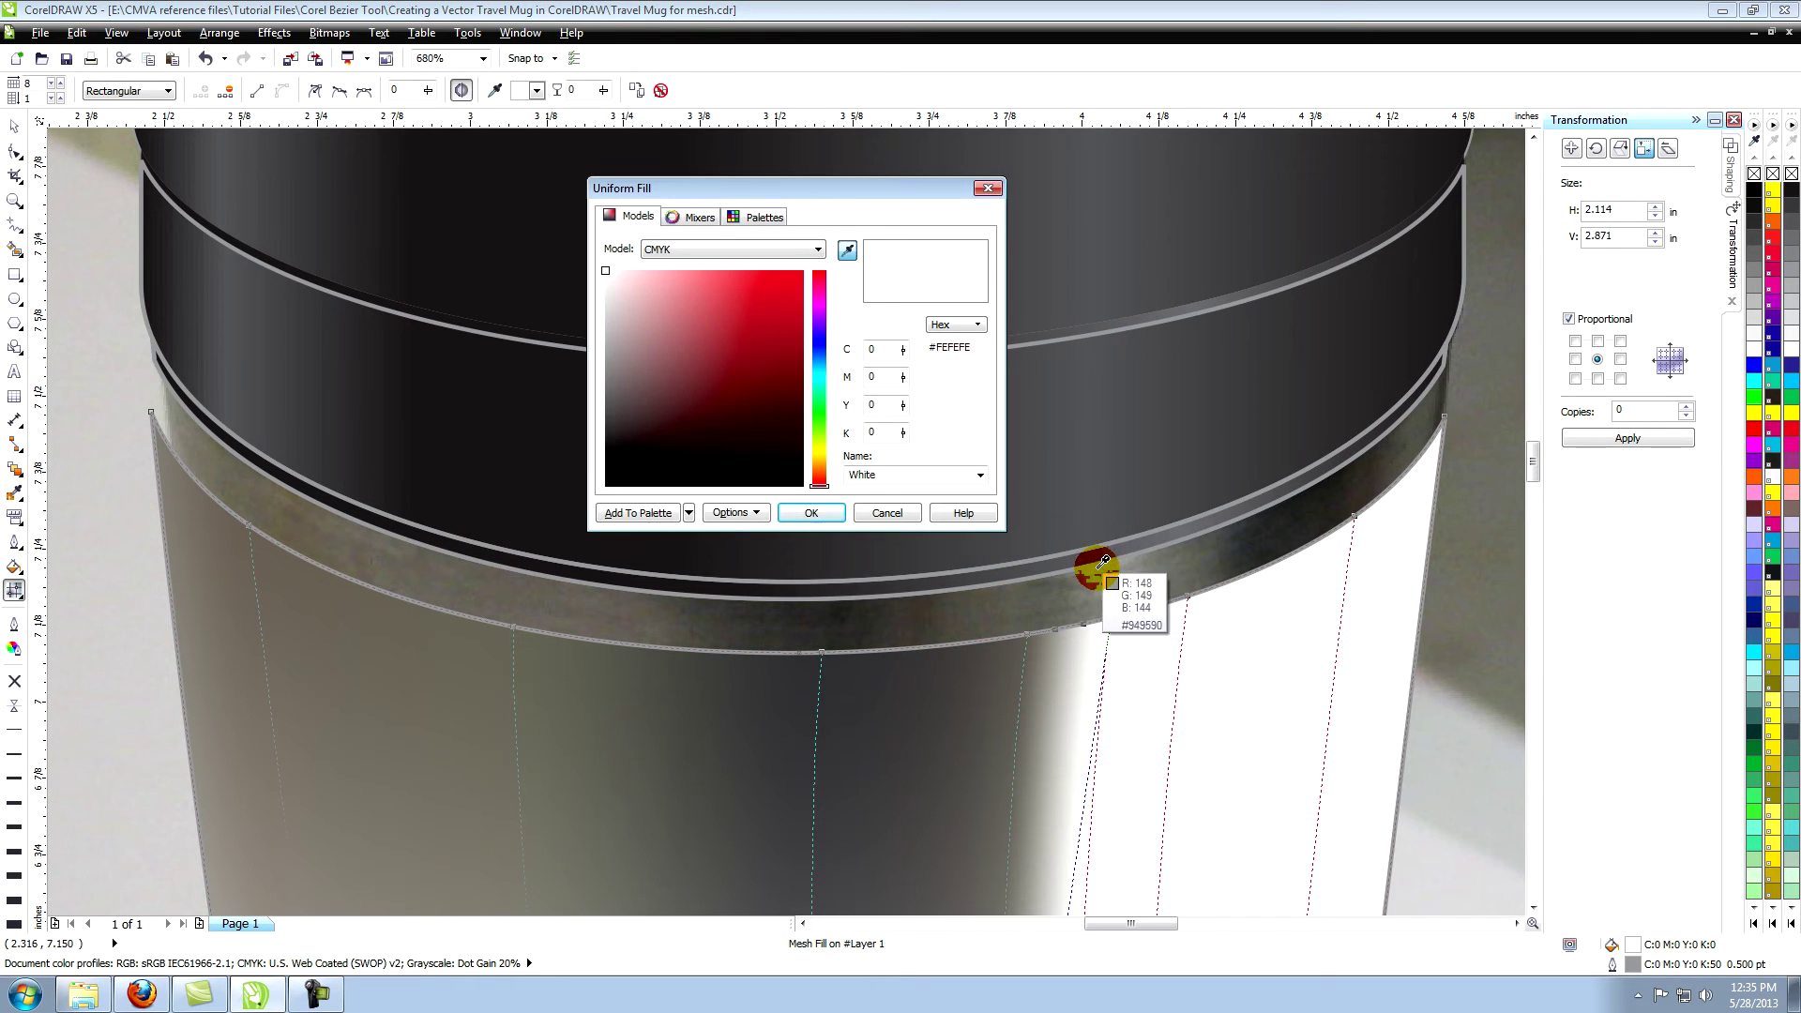
click(1094, 575)
Colour two more top-edge nodes with dark greys sampled from the photo's rim.
click(811, 512)
click(1184, 596)
click(14, 567)
click(64, 567)
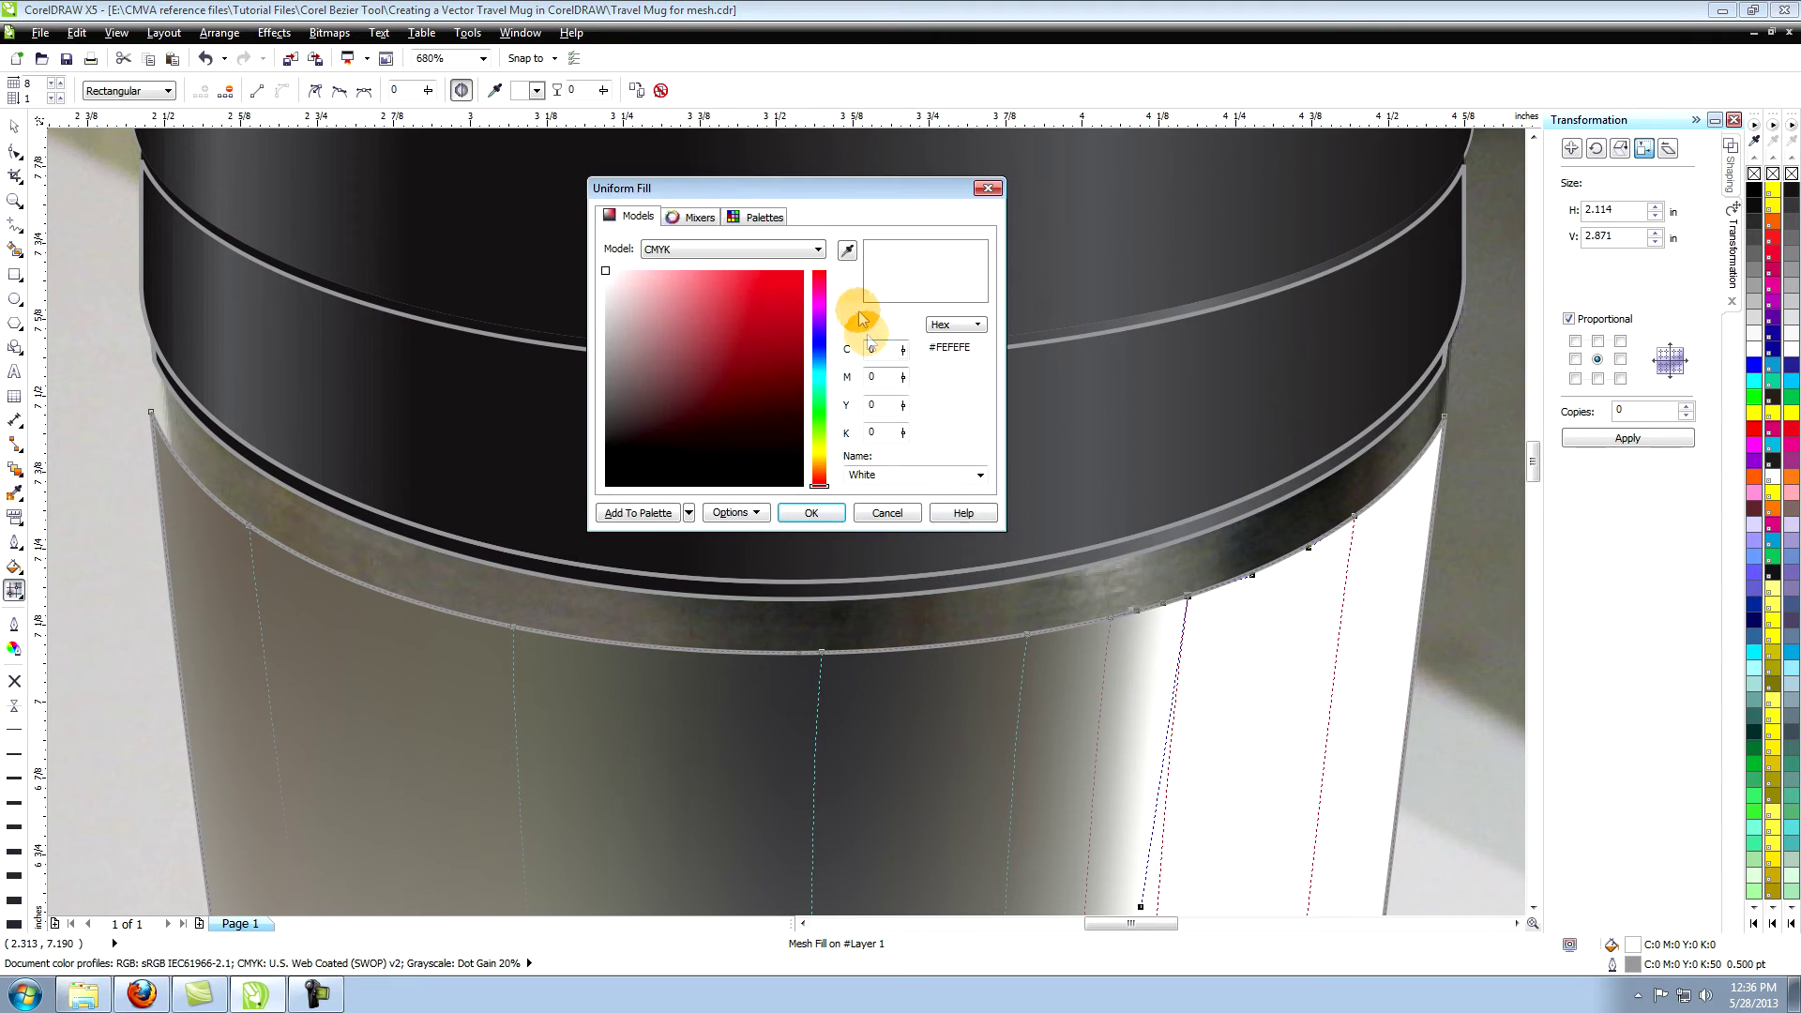
click(847, 250)
click(1194, 548)
click(811, 513)
click(14, 567)
click(64, 567)
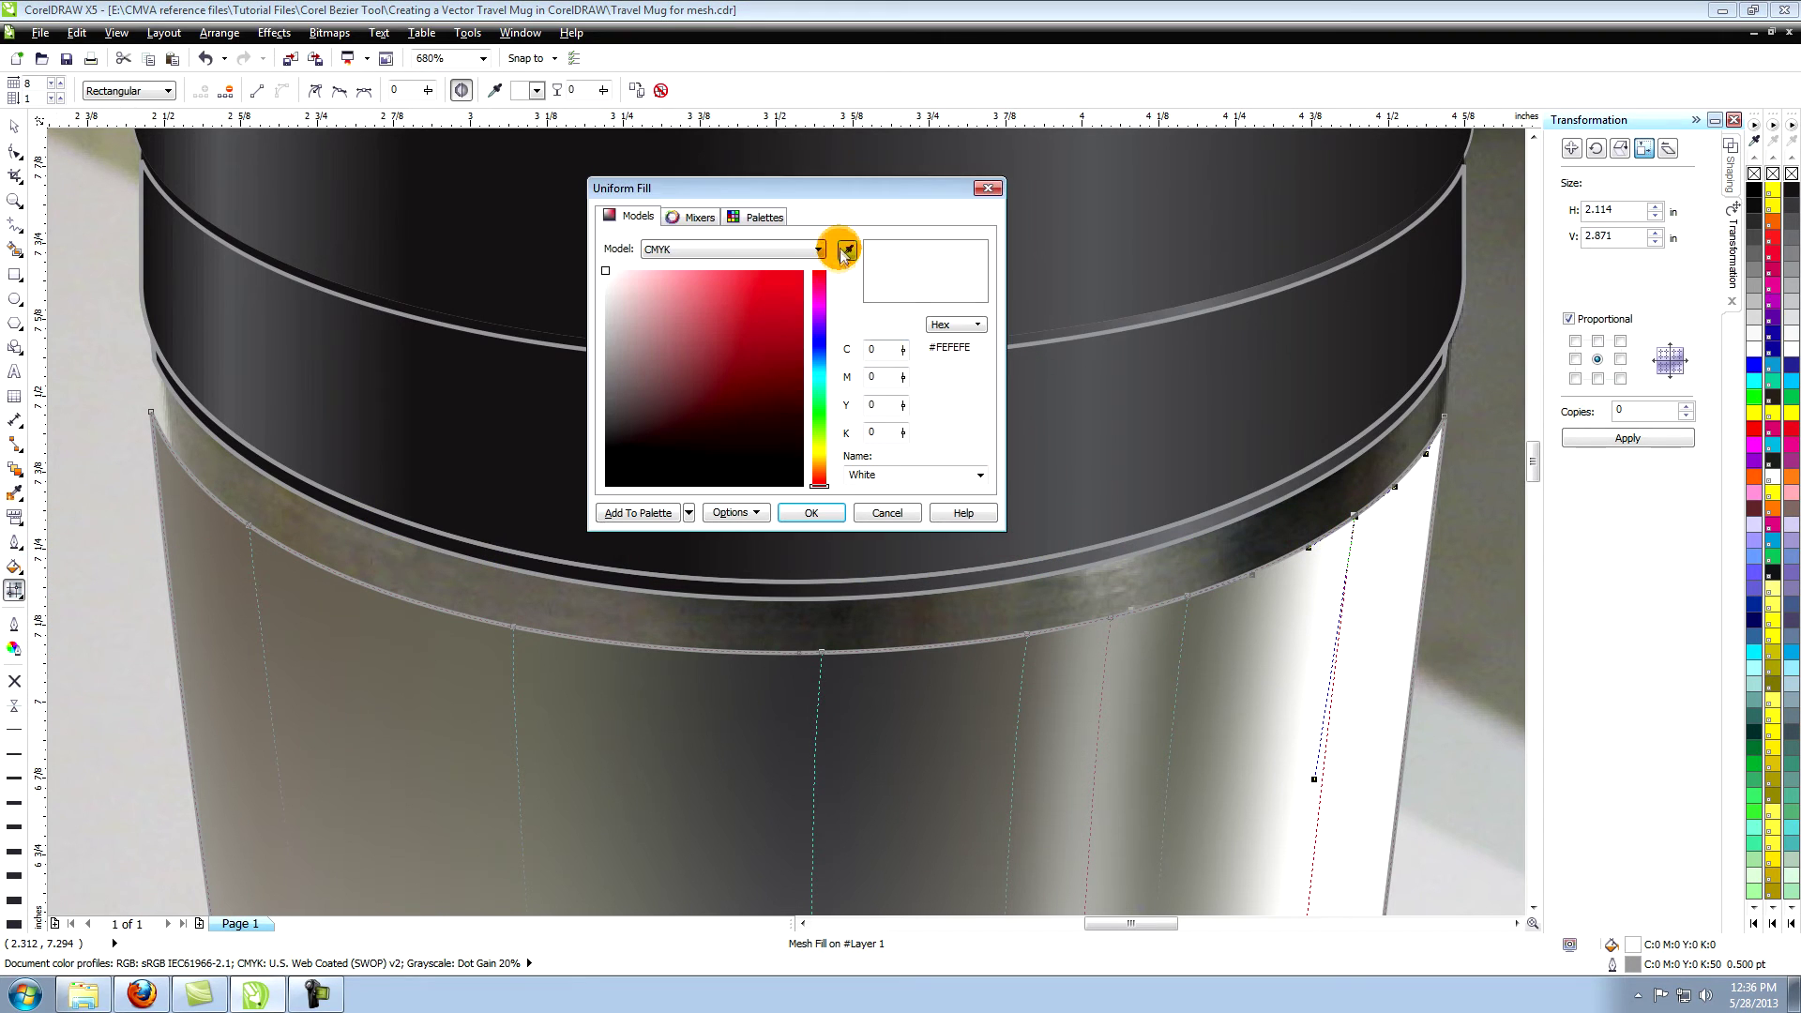
click(847, 249)
click(1345, 490)
click(812, 513)
Colour the right-edge mesh node with a grey sampled at the mug's right edge.
click(1444, 417)
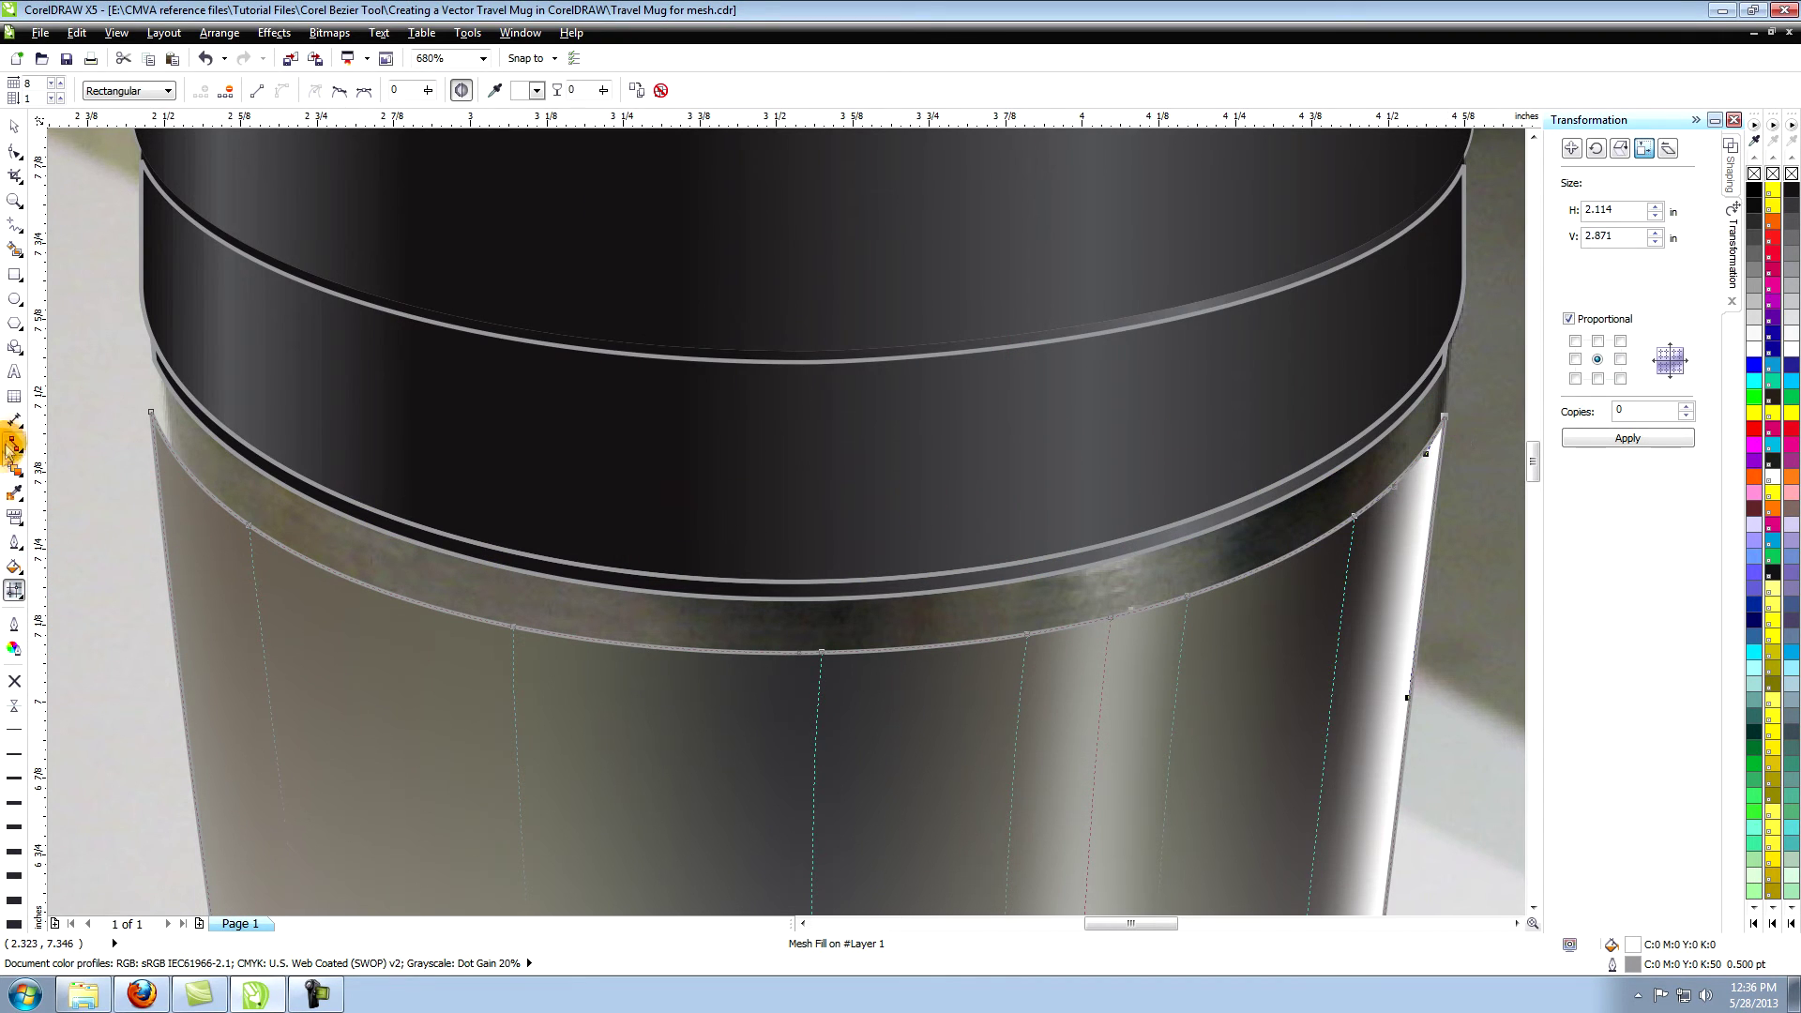
click(14, 566)
click(64, 567)
click(847, 251)
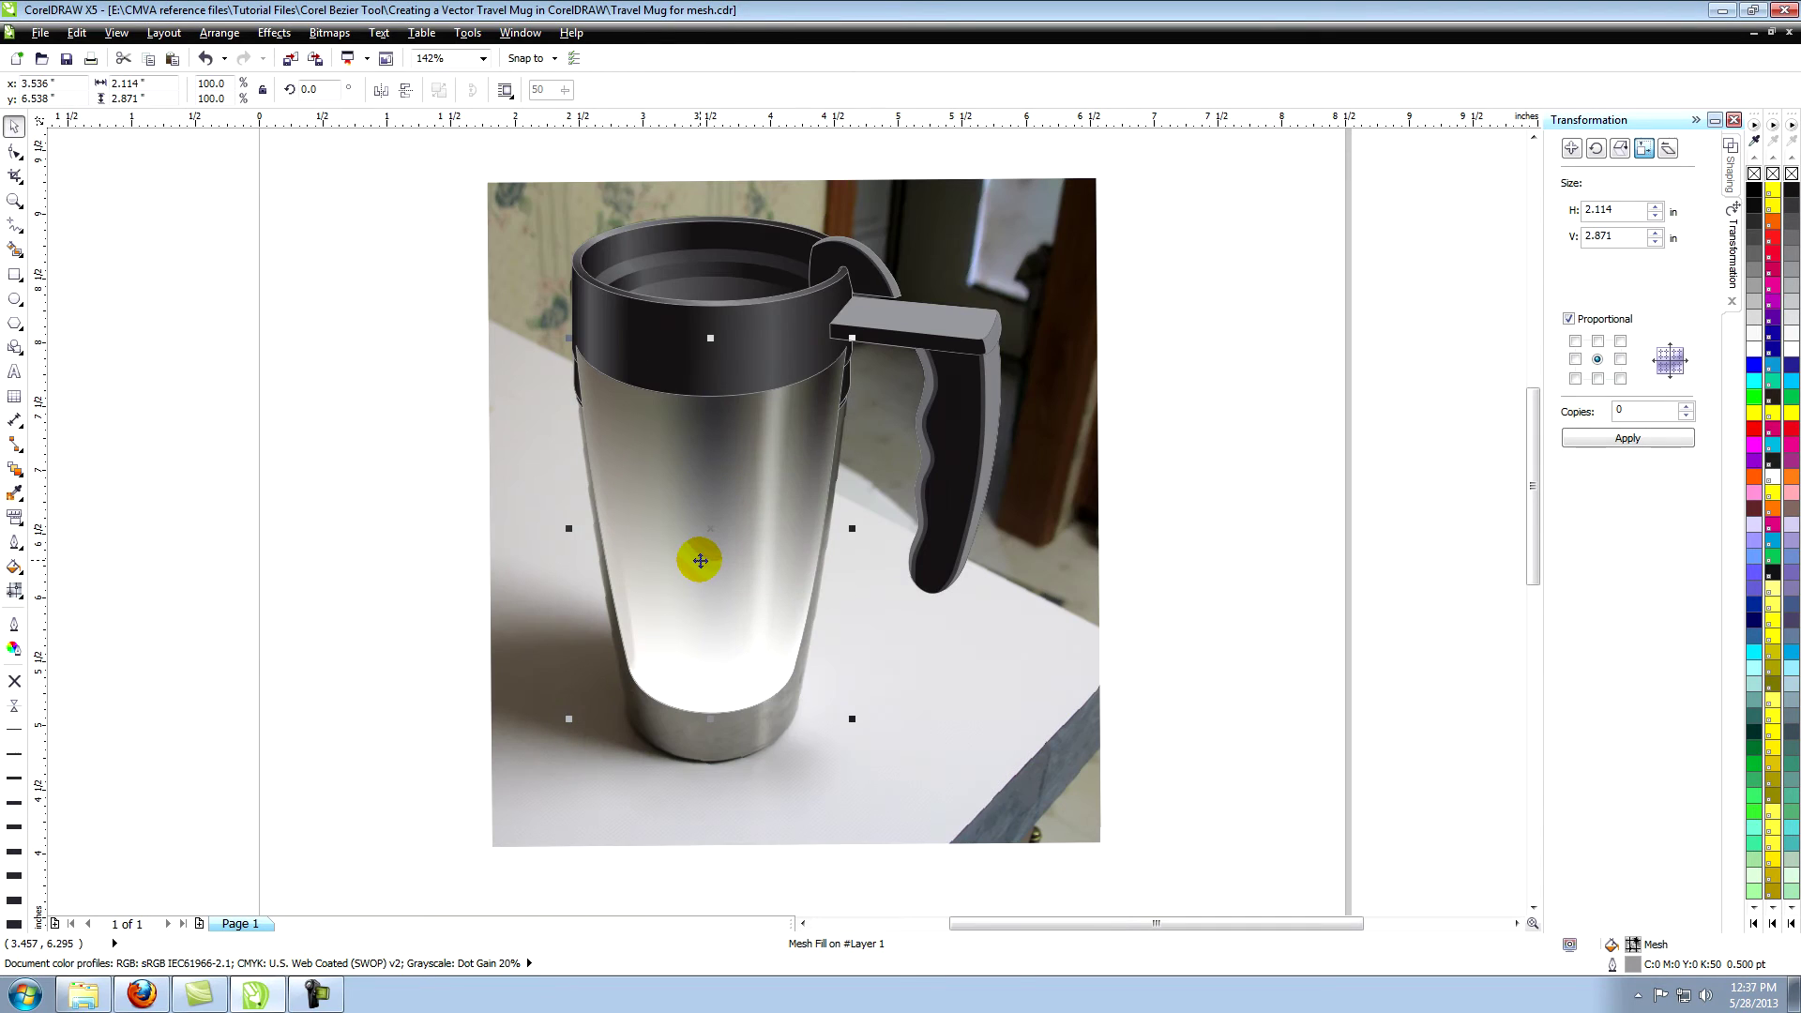
Nudge the mesh body down 0.2 inch and zoom in on the mug's base.
key(Down)
key(Down)
key(Down)
key(Down)
key(Down)
key(Down)
key(Down)
key(Down)
key(Down)
key(Down)
key(Down)
key(Down)
key(Down)
key(Down)
key(Down)
key(Down)
key(Down)
key(Down)
key(Down)
key(Down)
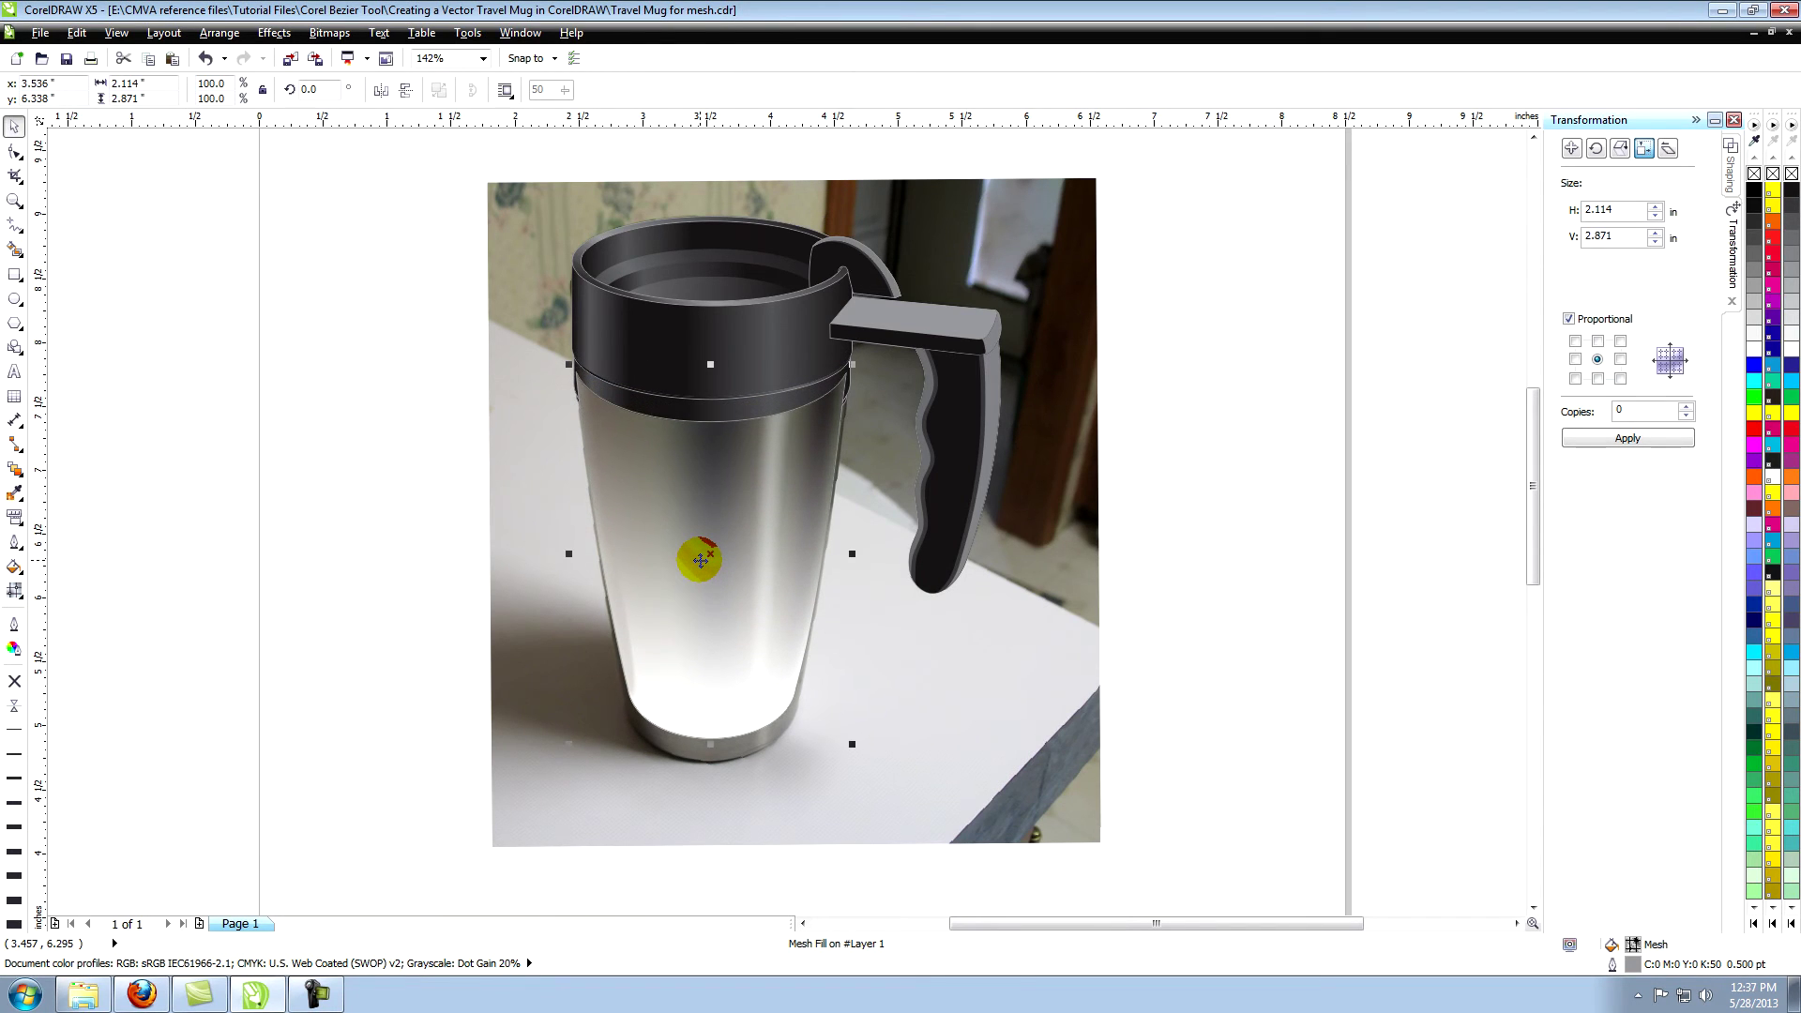
click(14, 200)
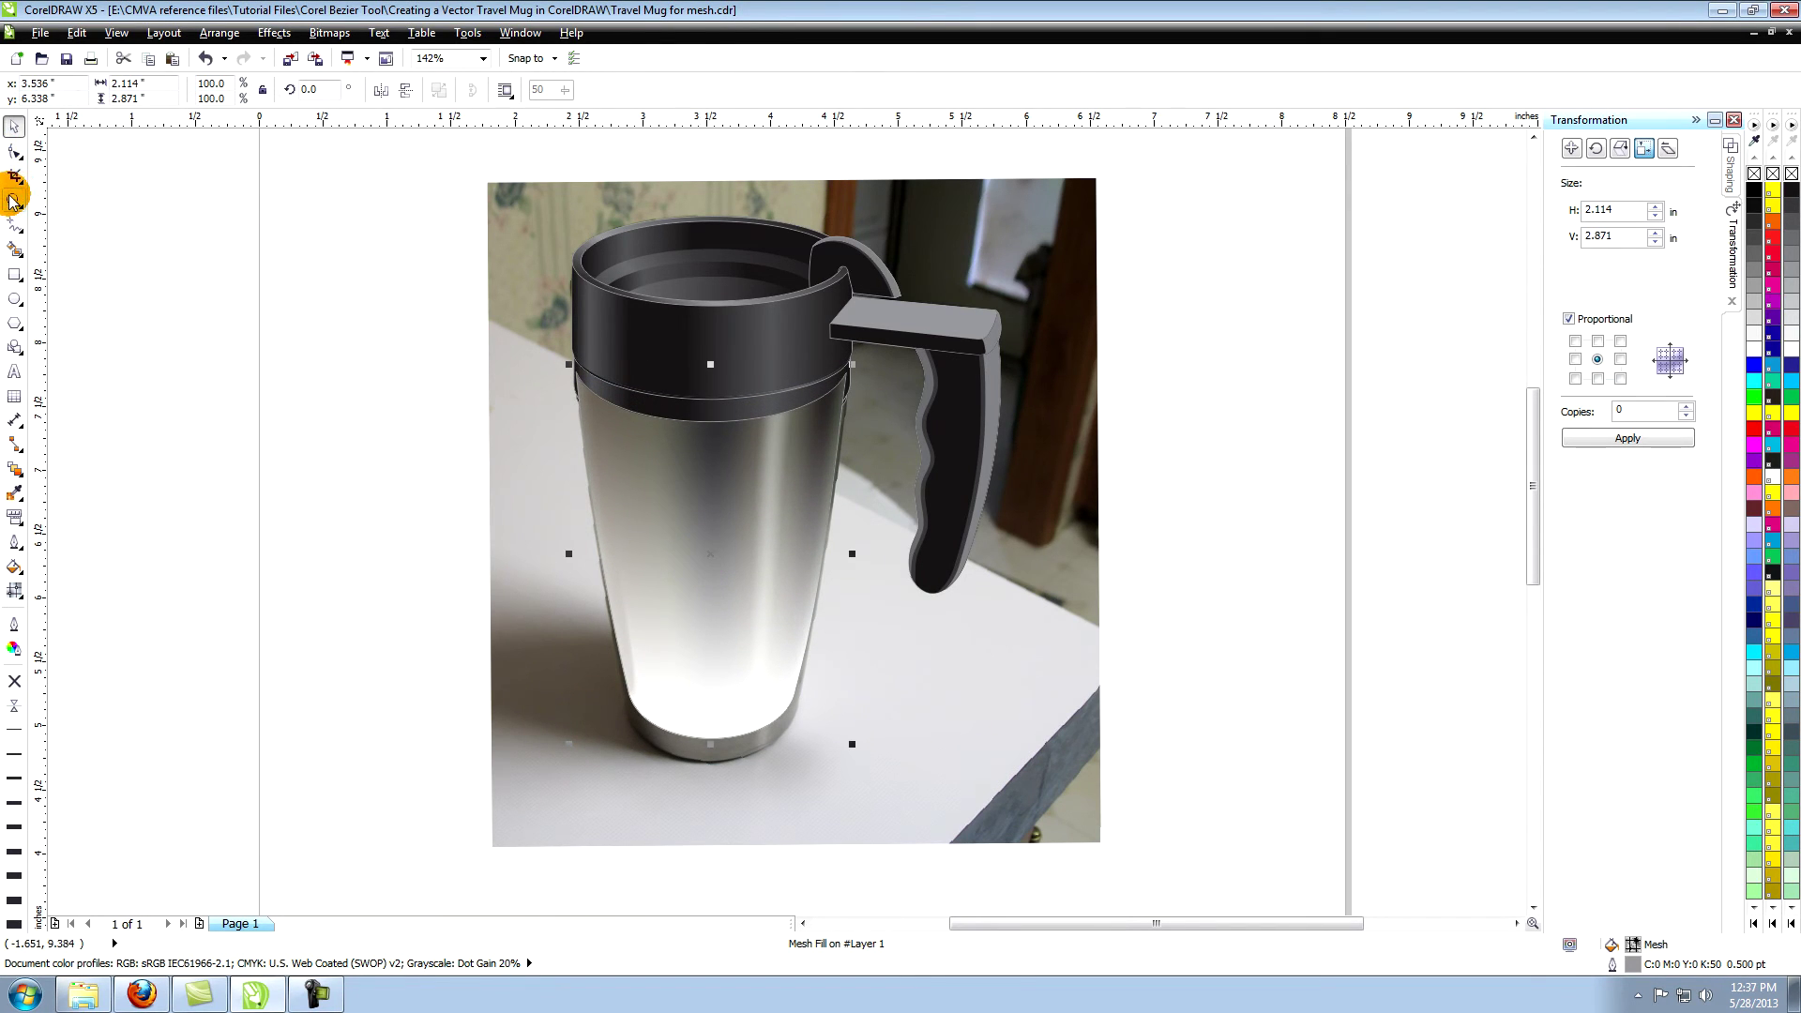
drag(576, 634, 879, 796)
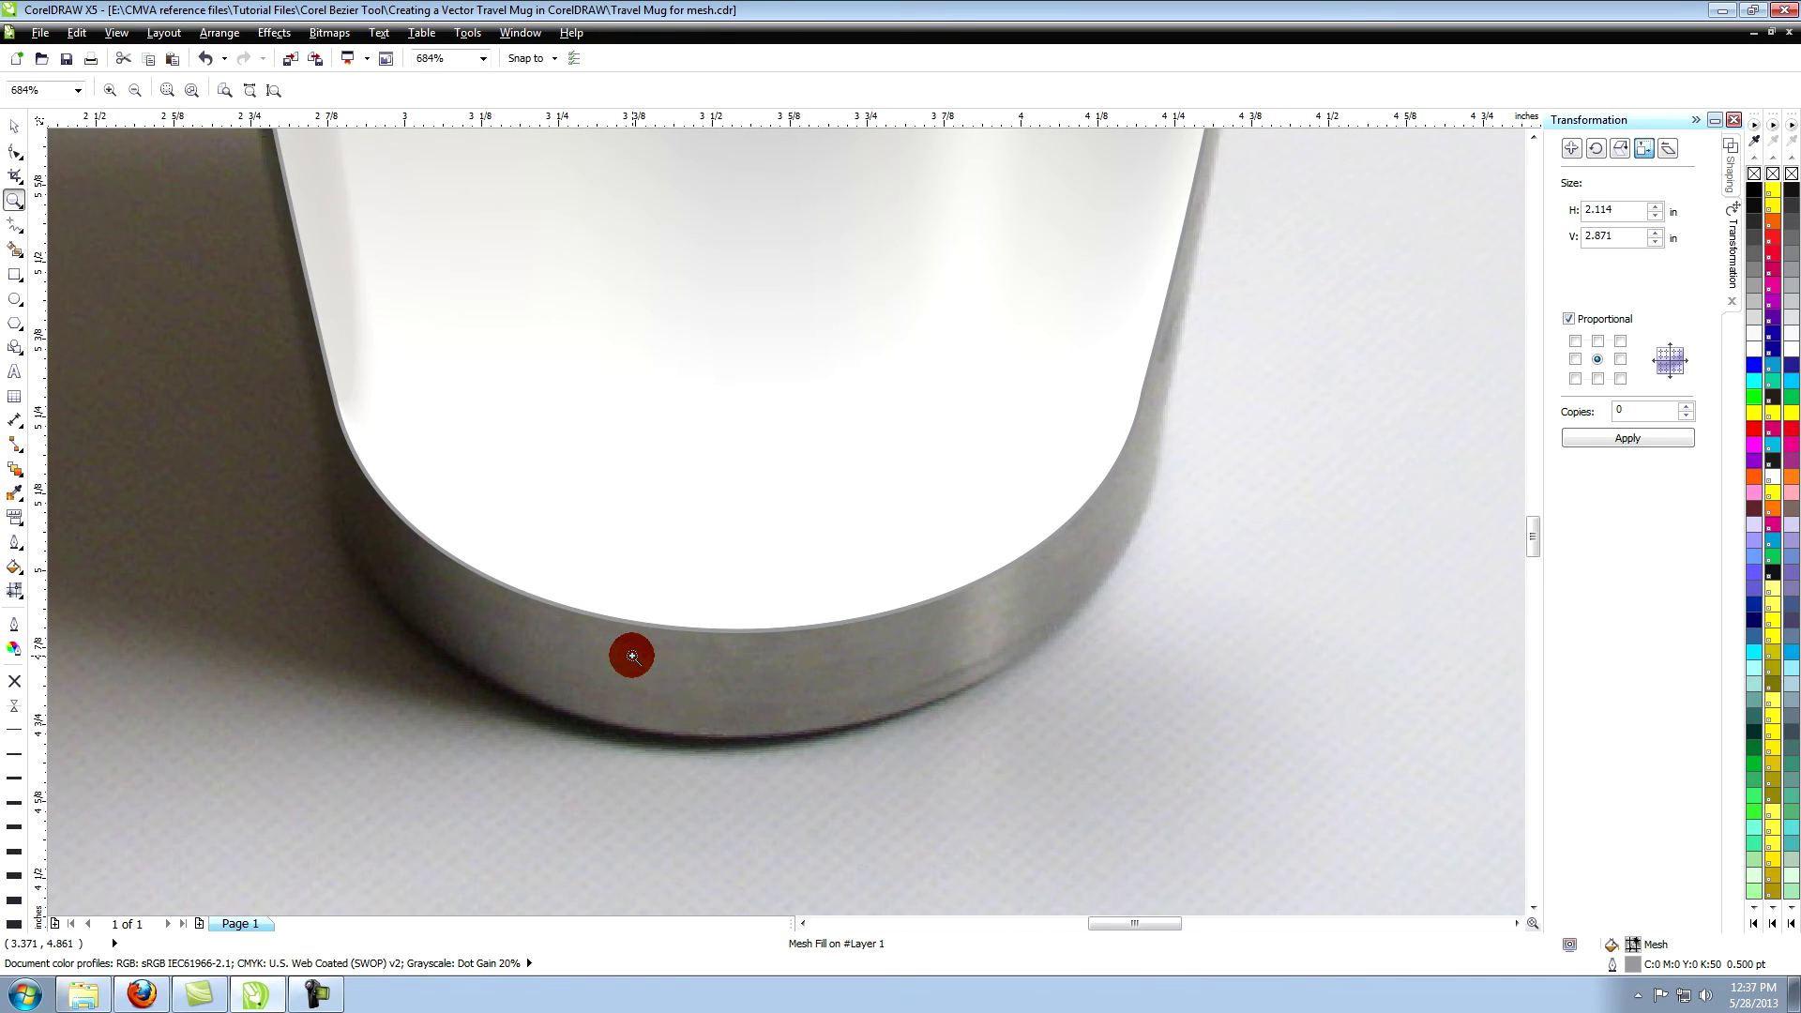
Show the mesh grid and colour the first two bottom nodes with dark colours sampled from the base.
click(15, 155)
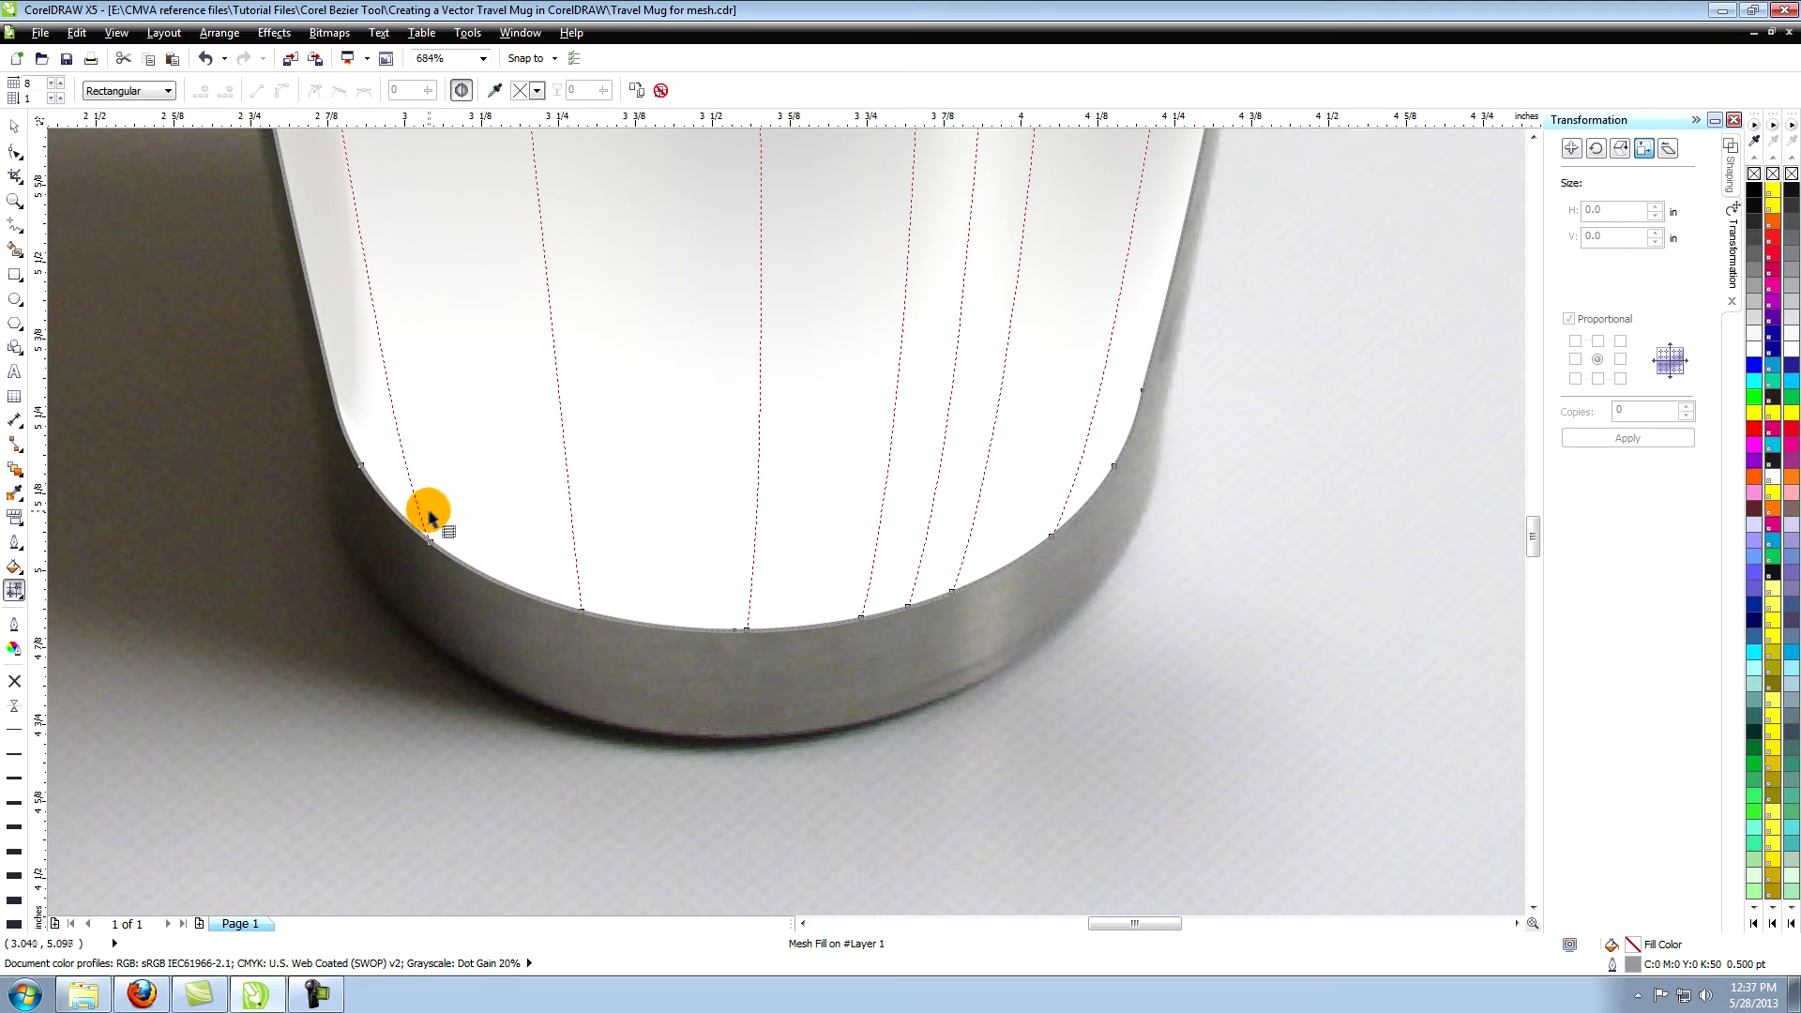
click(361, 466)
click(16, 564)
click(75, 569)
click(847, 250)
click(364, 503)
click(811, 513)
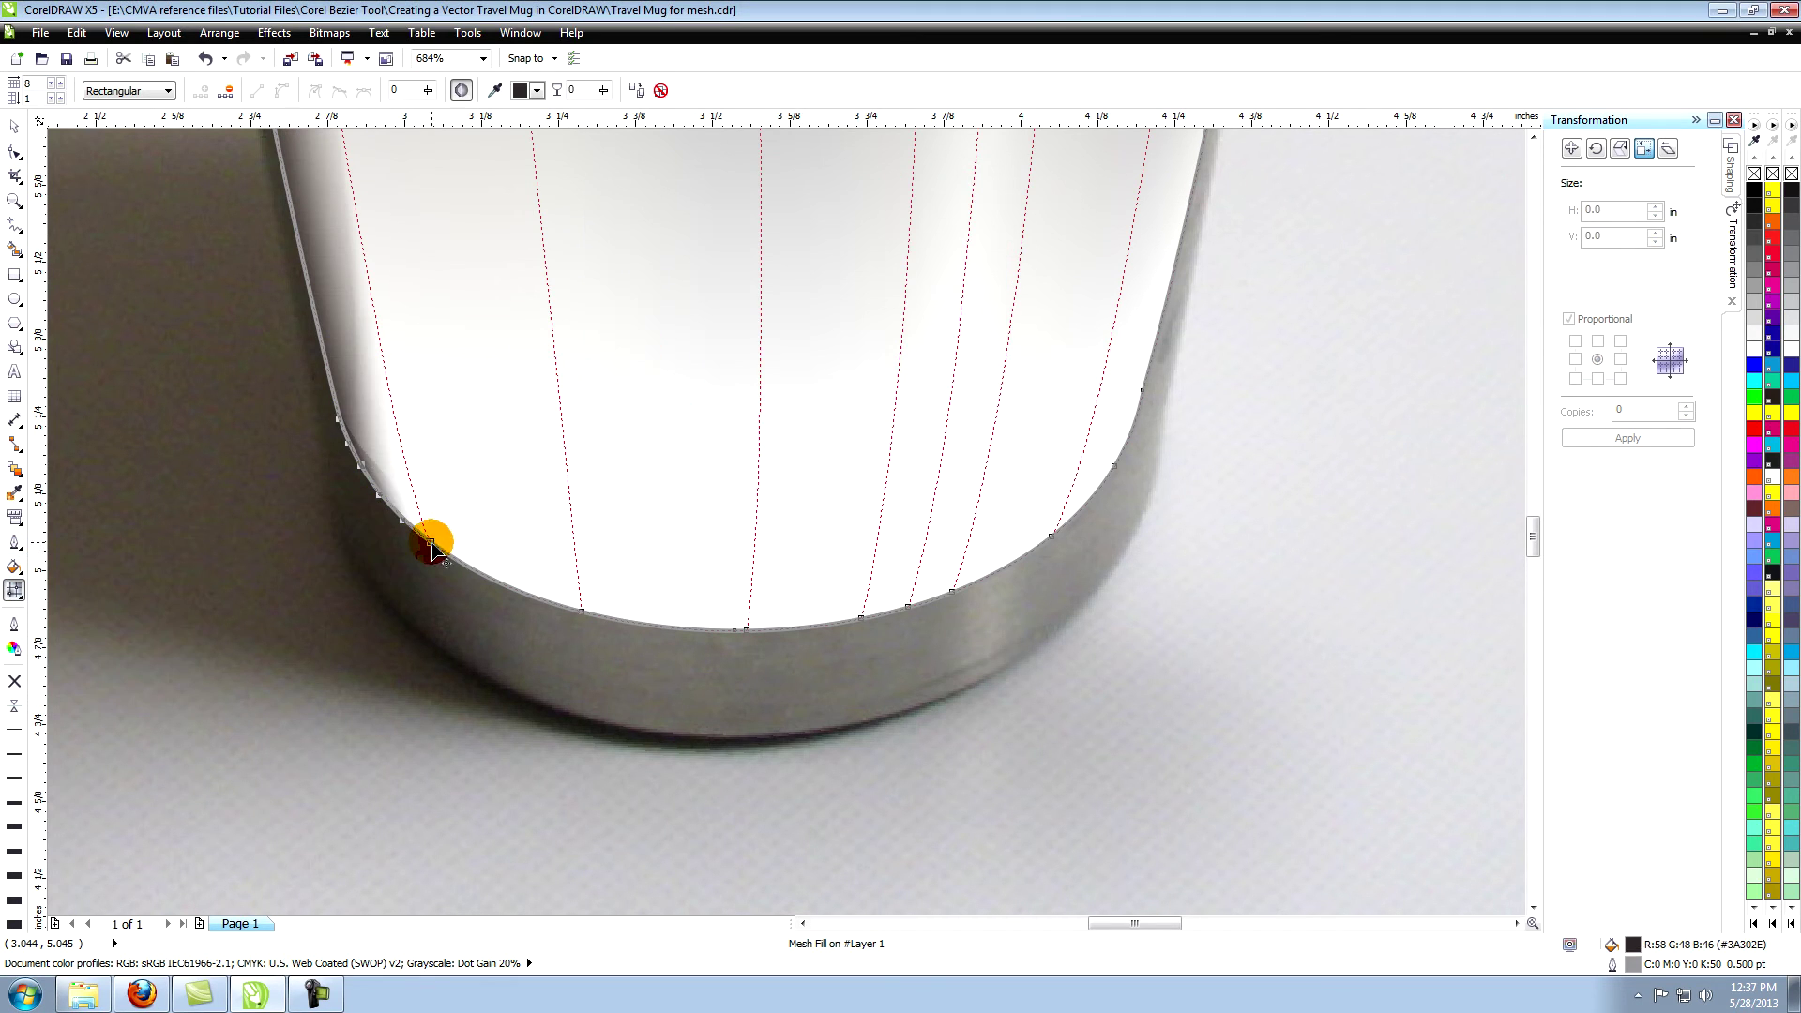
click(430, 541)
click(15, 567)
click(85, 566)
click(846, 253)
click(454, 598)
click(818, 514)
Colour the third and fourth bottom nodes with greys sampled from the photo's base.
click(581, 611)
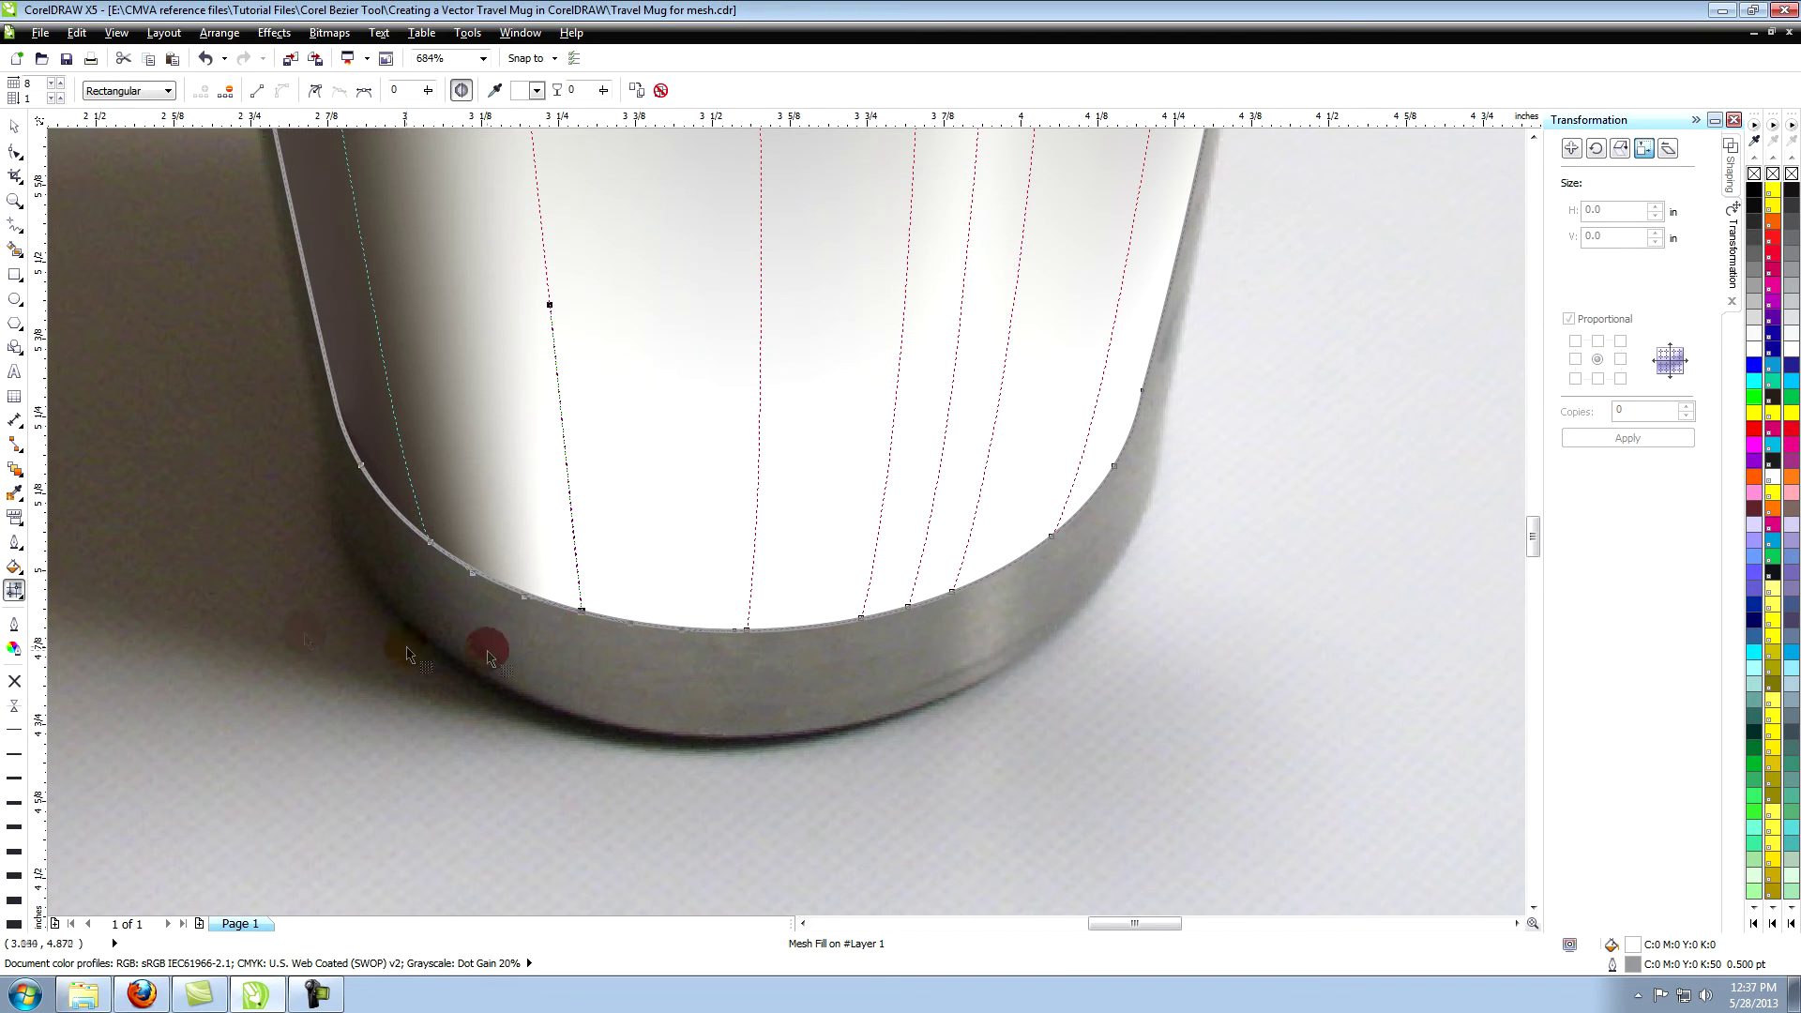
click(15, 567)
click(117, 567)
click(847, 251)
click(614, 663)
click(812, 513)
click(746, 630)
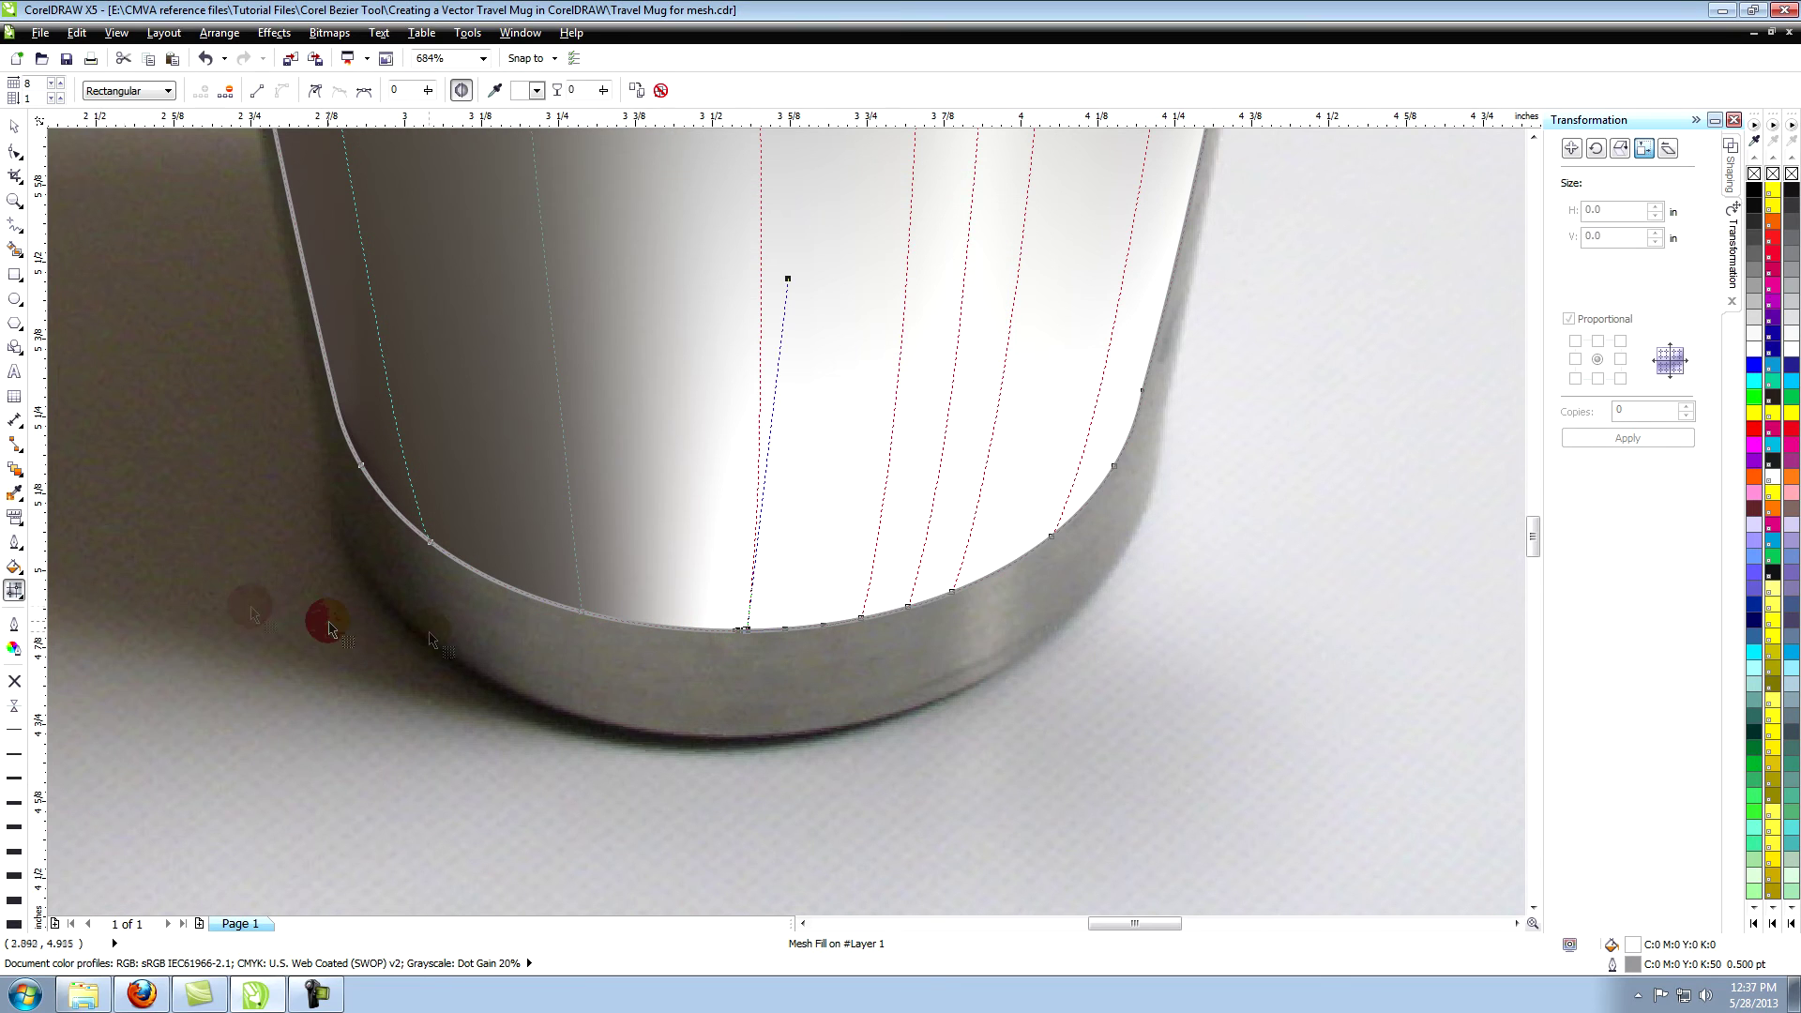
click(15, 566)
click(75, 565)
click(847, 253)
click(770, 688)
click(811, 513)
Fill the next two base nodes with sampled base colours, including grey #989890.
click(861, 617)
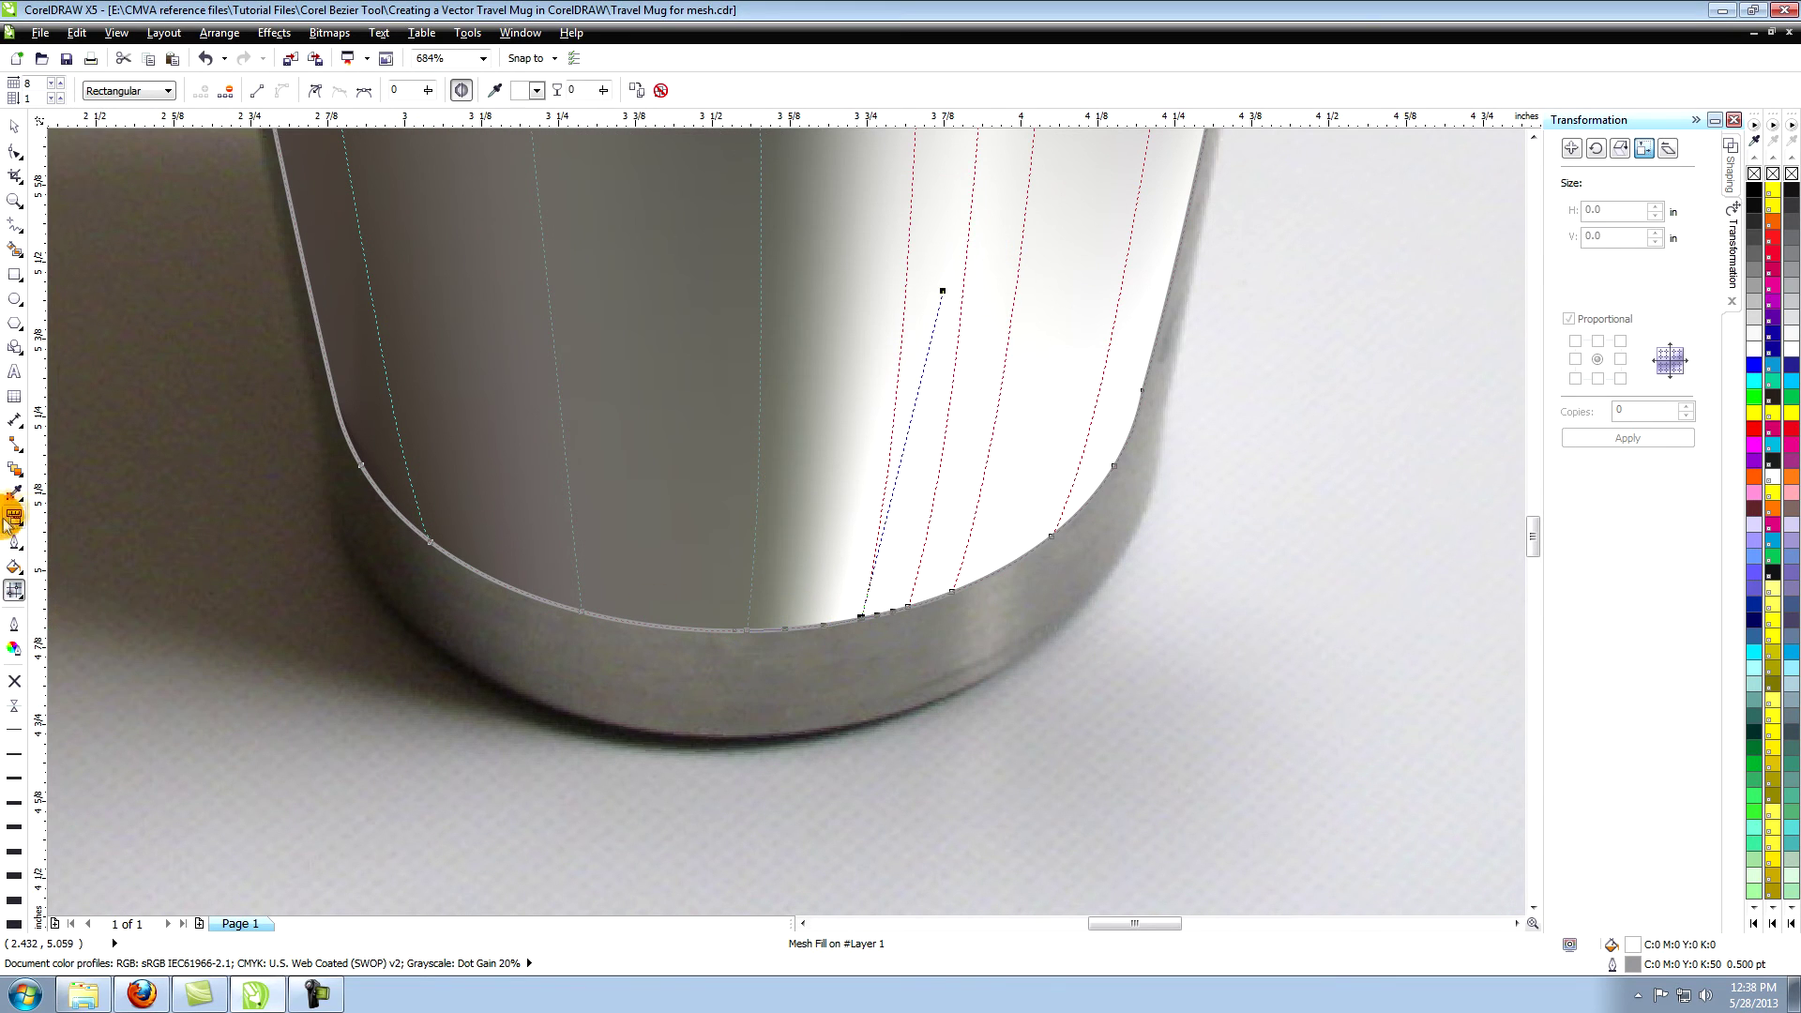
click(14, 567)
click(56, 565)
click(847, 252)
click(873, 668)
click(811, 513)
click(908, 606)
click(14, 566)
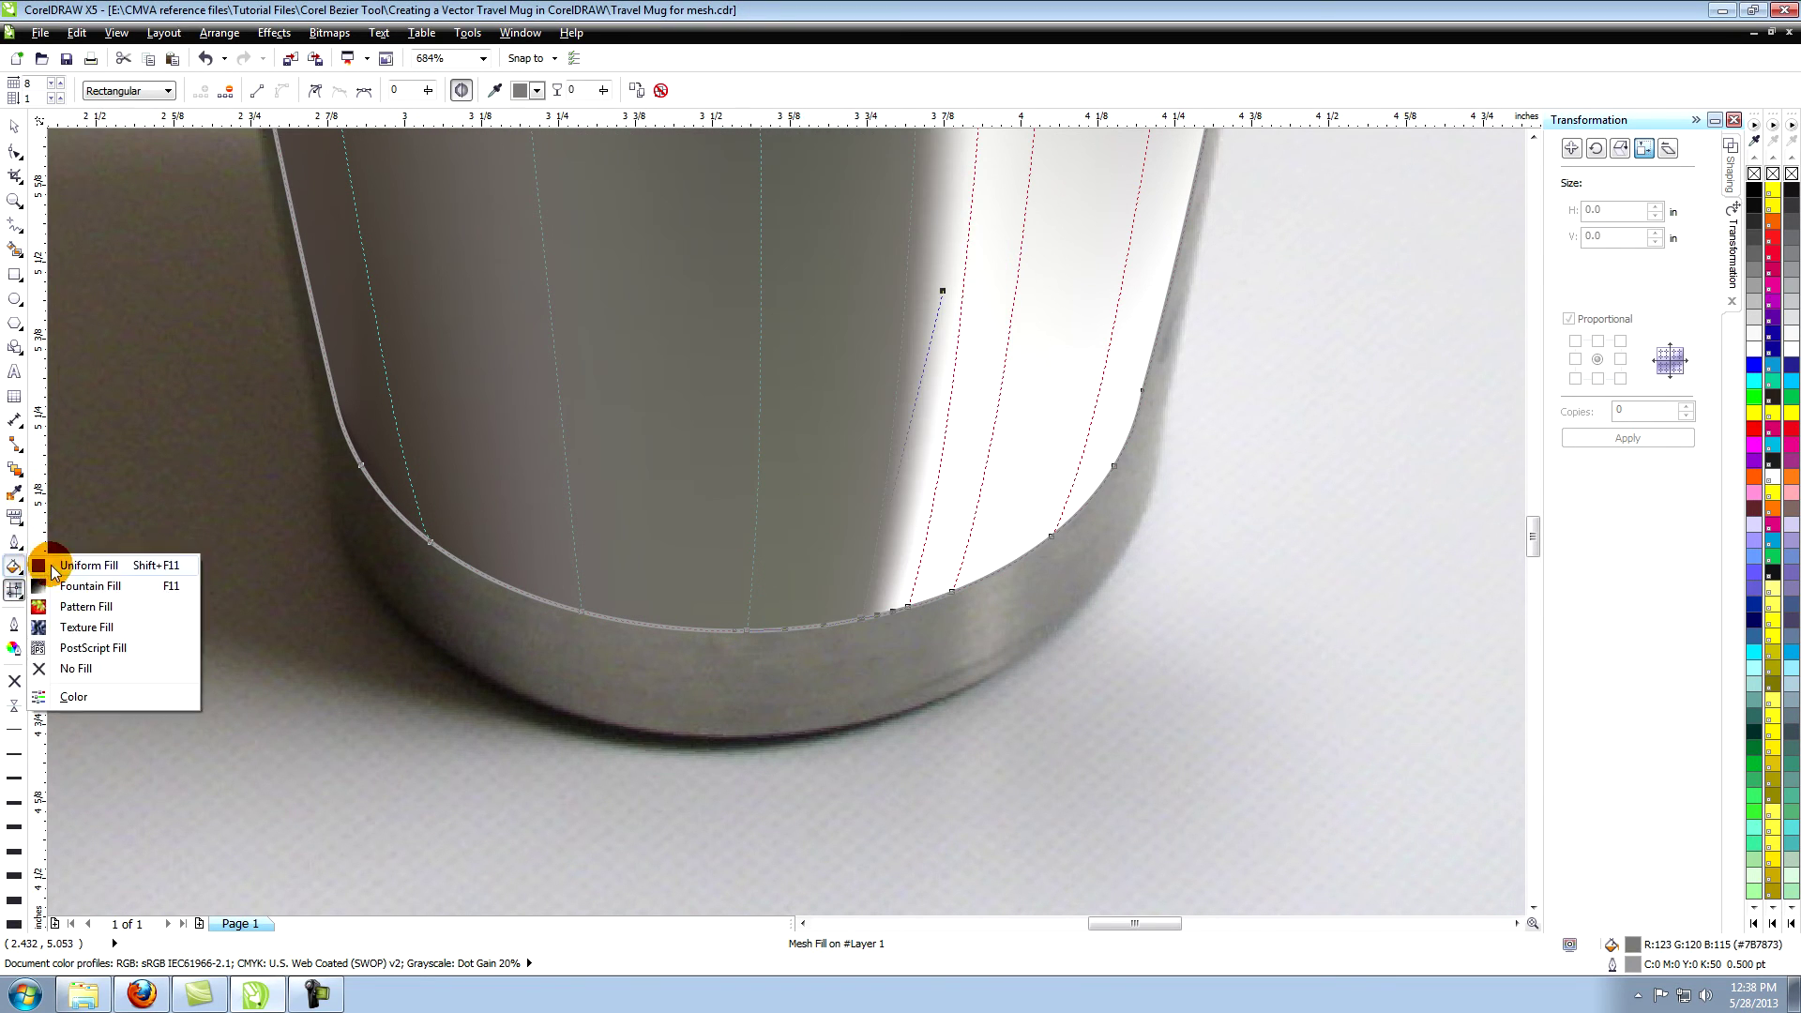
click(56, 564)
click(847, 251)
click(877, 672)
click(811, 513)
Fill the following two base nodes with sampled greys #73746E and #777777.
click(901, 594)
click(14, 567)
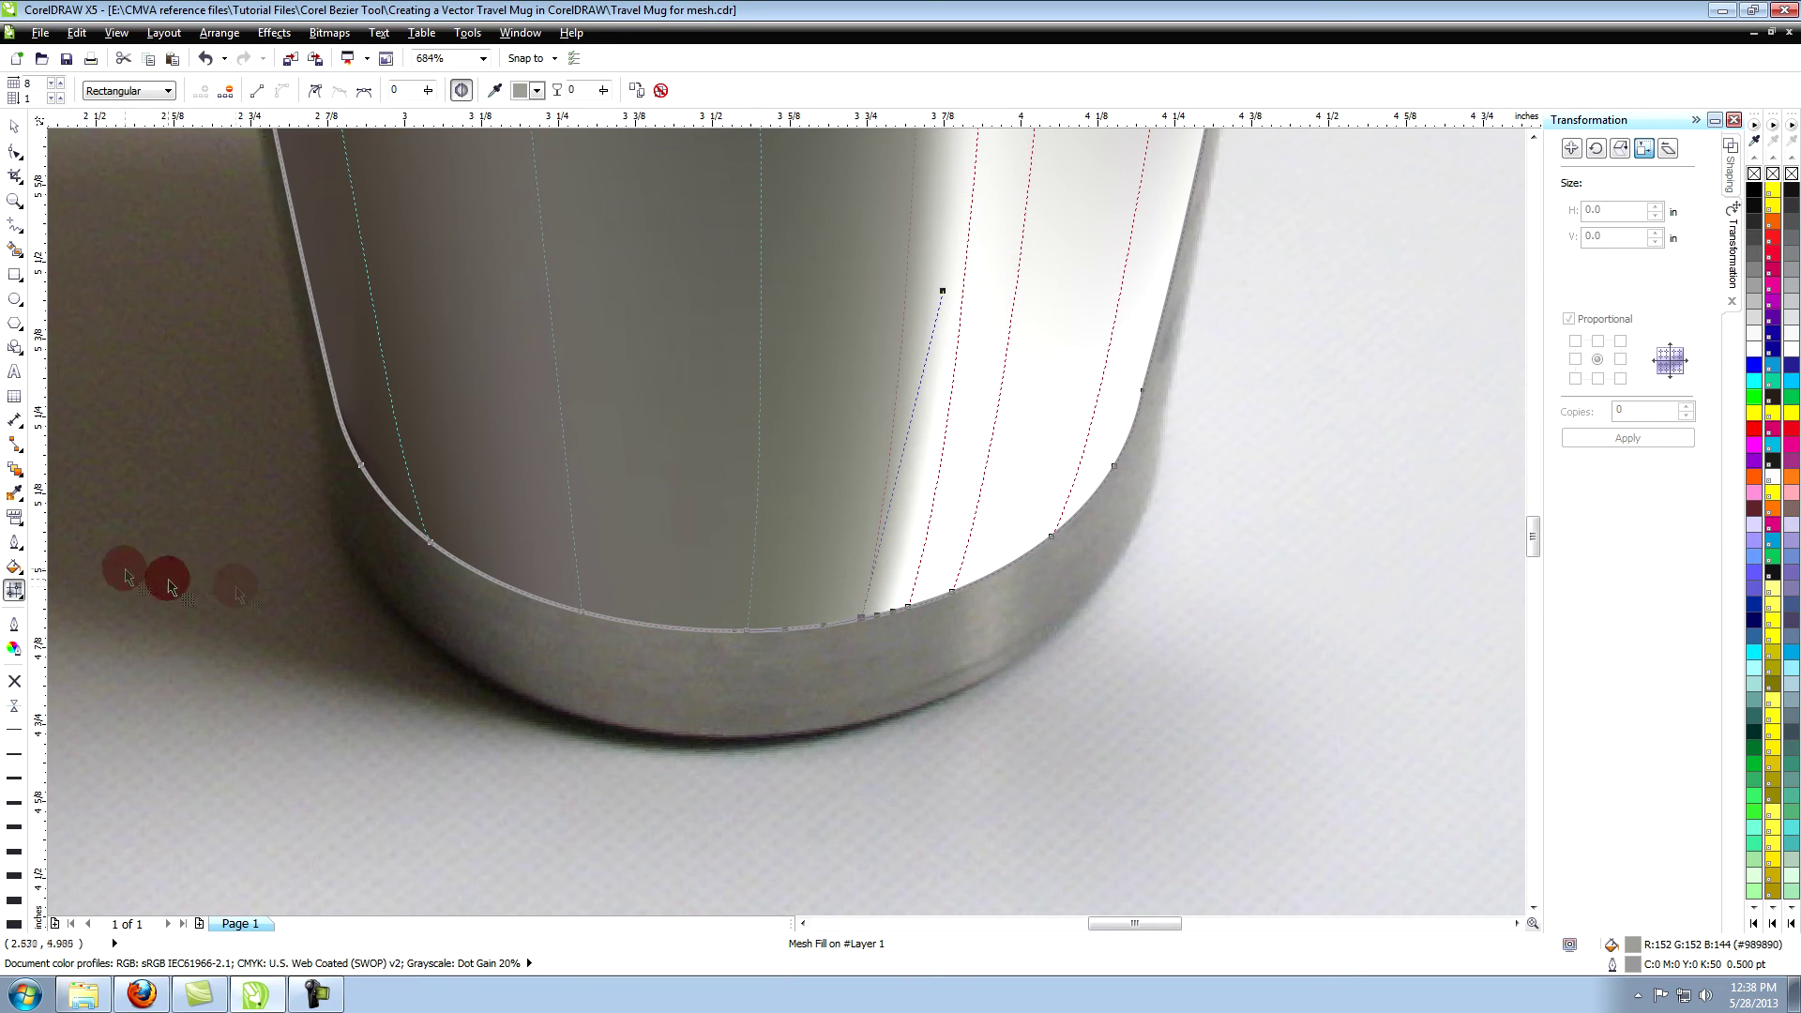
click(56, 564)
click(847, 251)
click(835, 540)
click(821, 515)
click(908, 606)
click(14, 567)
click(56, 564)
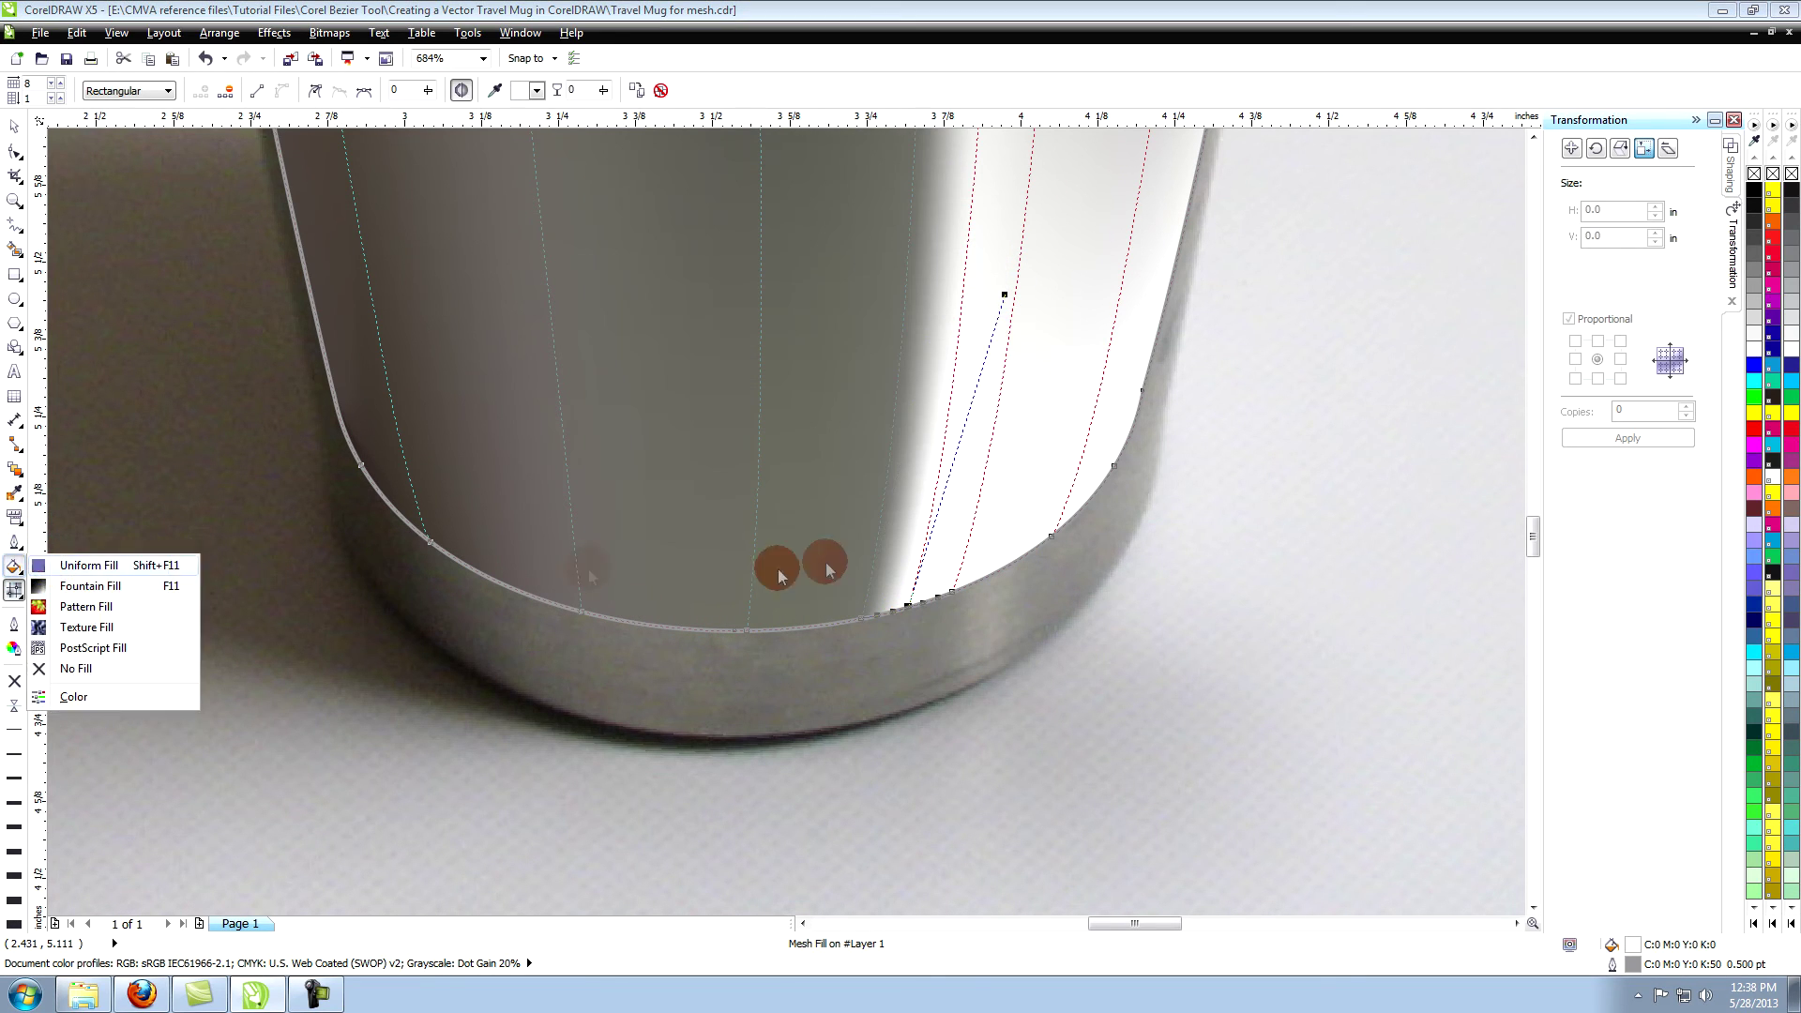
click(847, 251)
click(915, 643)
click(821, 514)
Give the next base node a light grey-brown and a right-side white node a sampled beige.
click(952, 593)
click(14, 566)
click(56, 564)
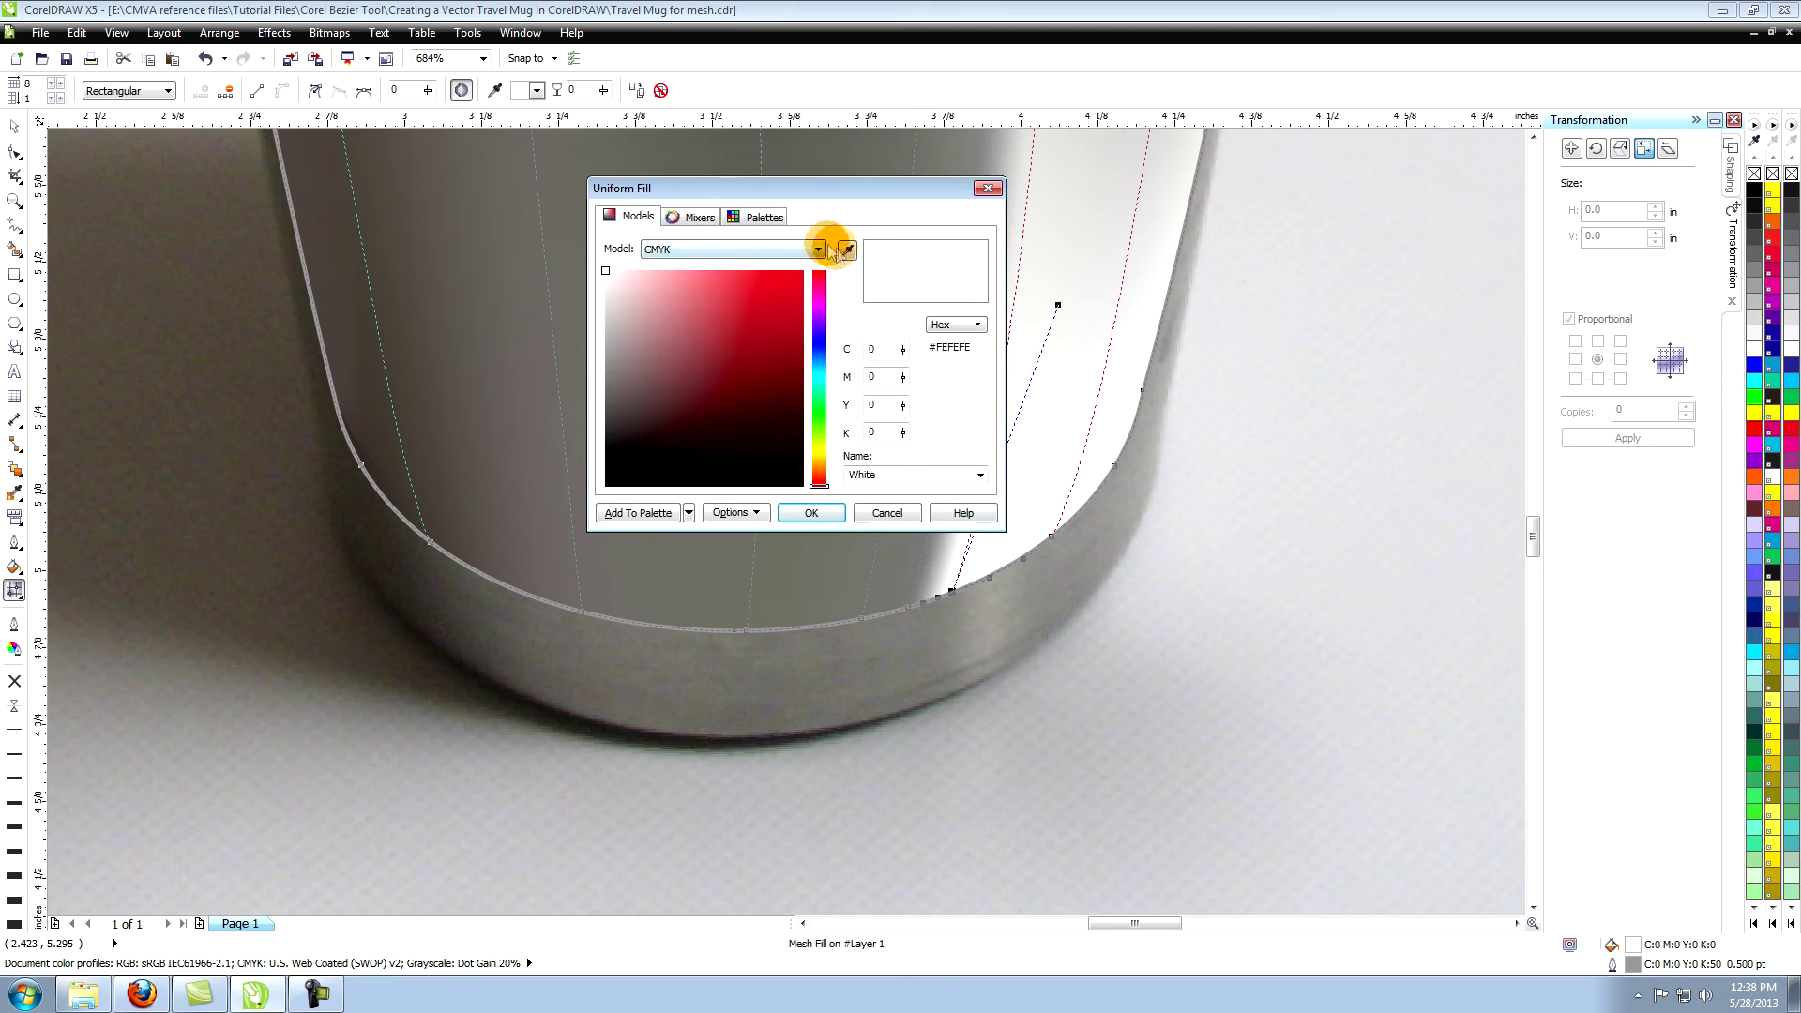
click(847, 251)
click(968, 619)
click(814, 513)
click(1051, 537)
click(14, 567)
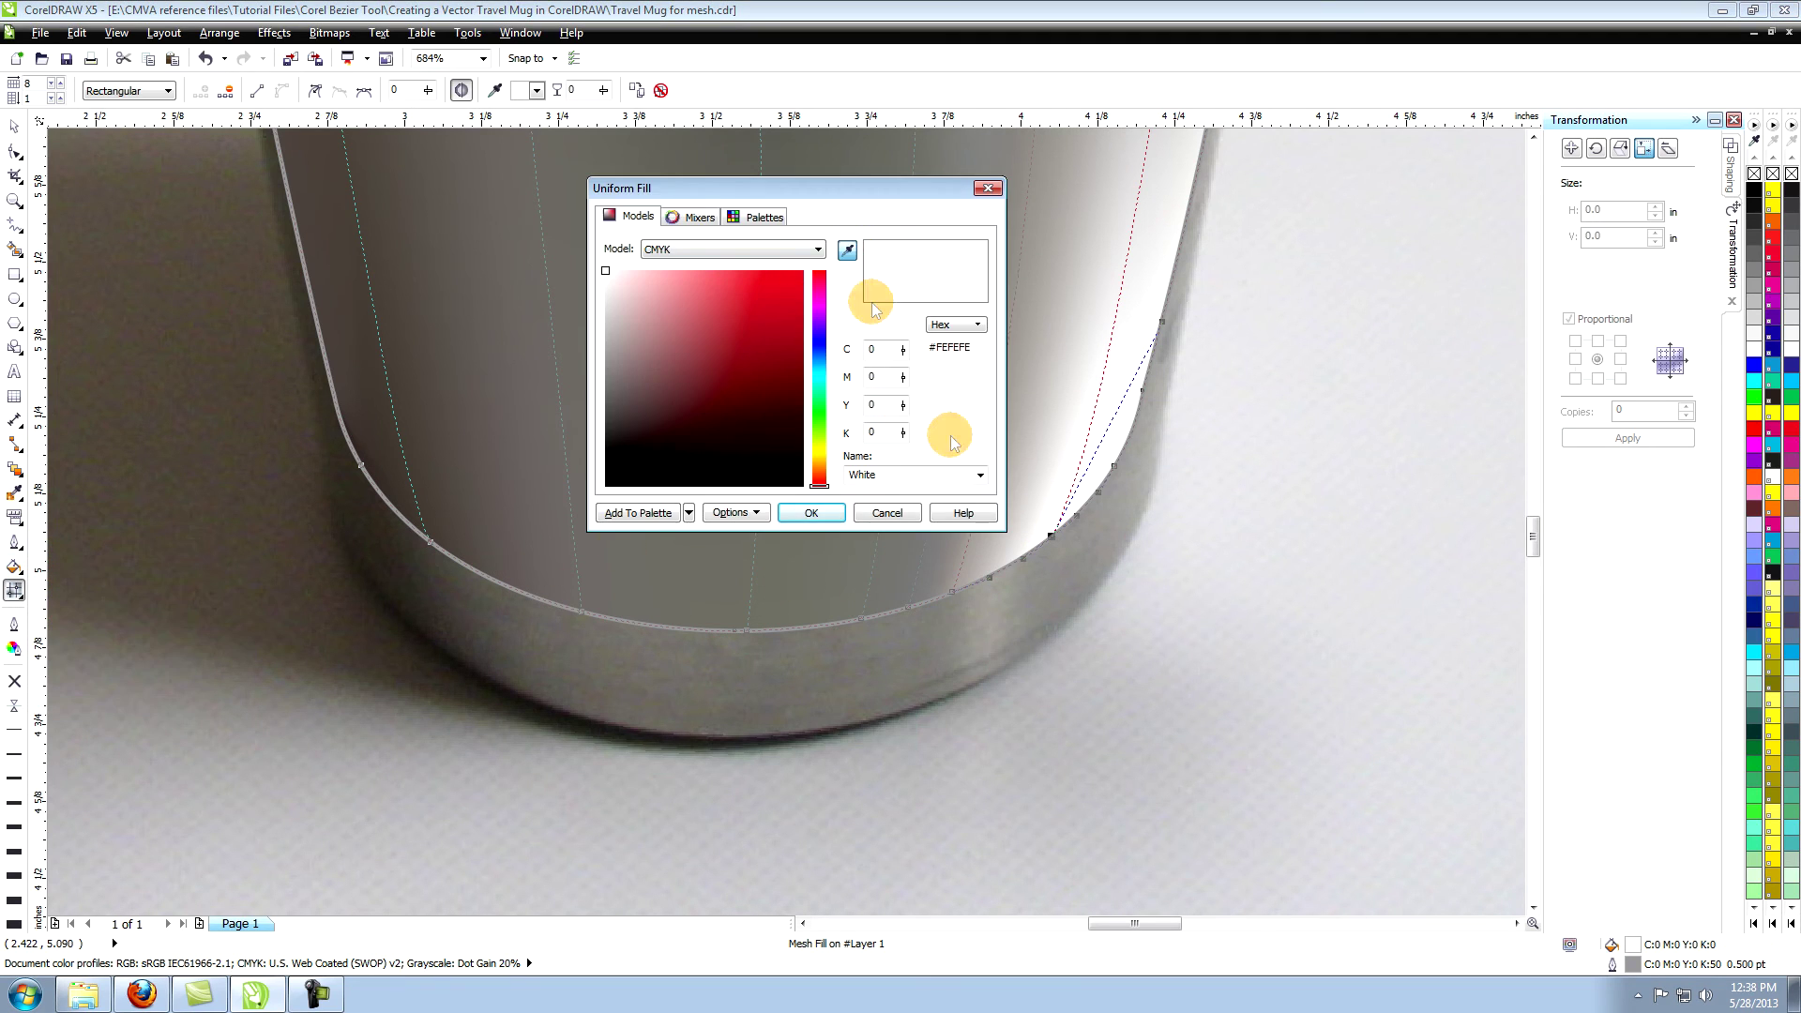
click(968, 549)
click(811, 514)
click(1113, 467)
click(15, 568)
Fill the remaining right-side white nodes with a grey sampled from the mug, then zoom out.
click(90, 566)
click(816, 513)
click(15, 569)
click(90, 566)
click(850, 250)
click(1136, 522)
click(820, 513)
click(15, 200)
click(192, 91)
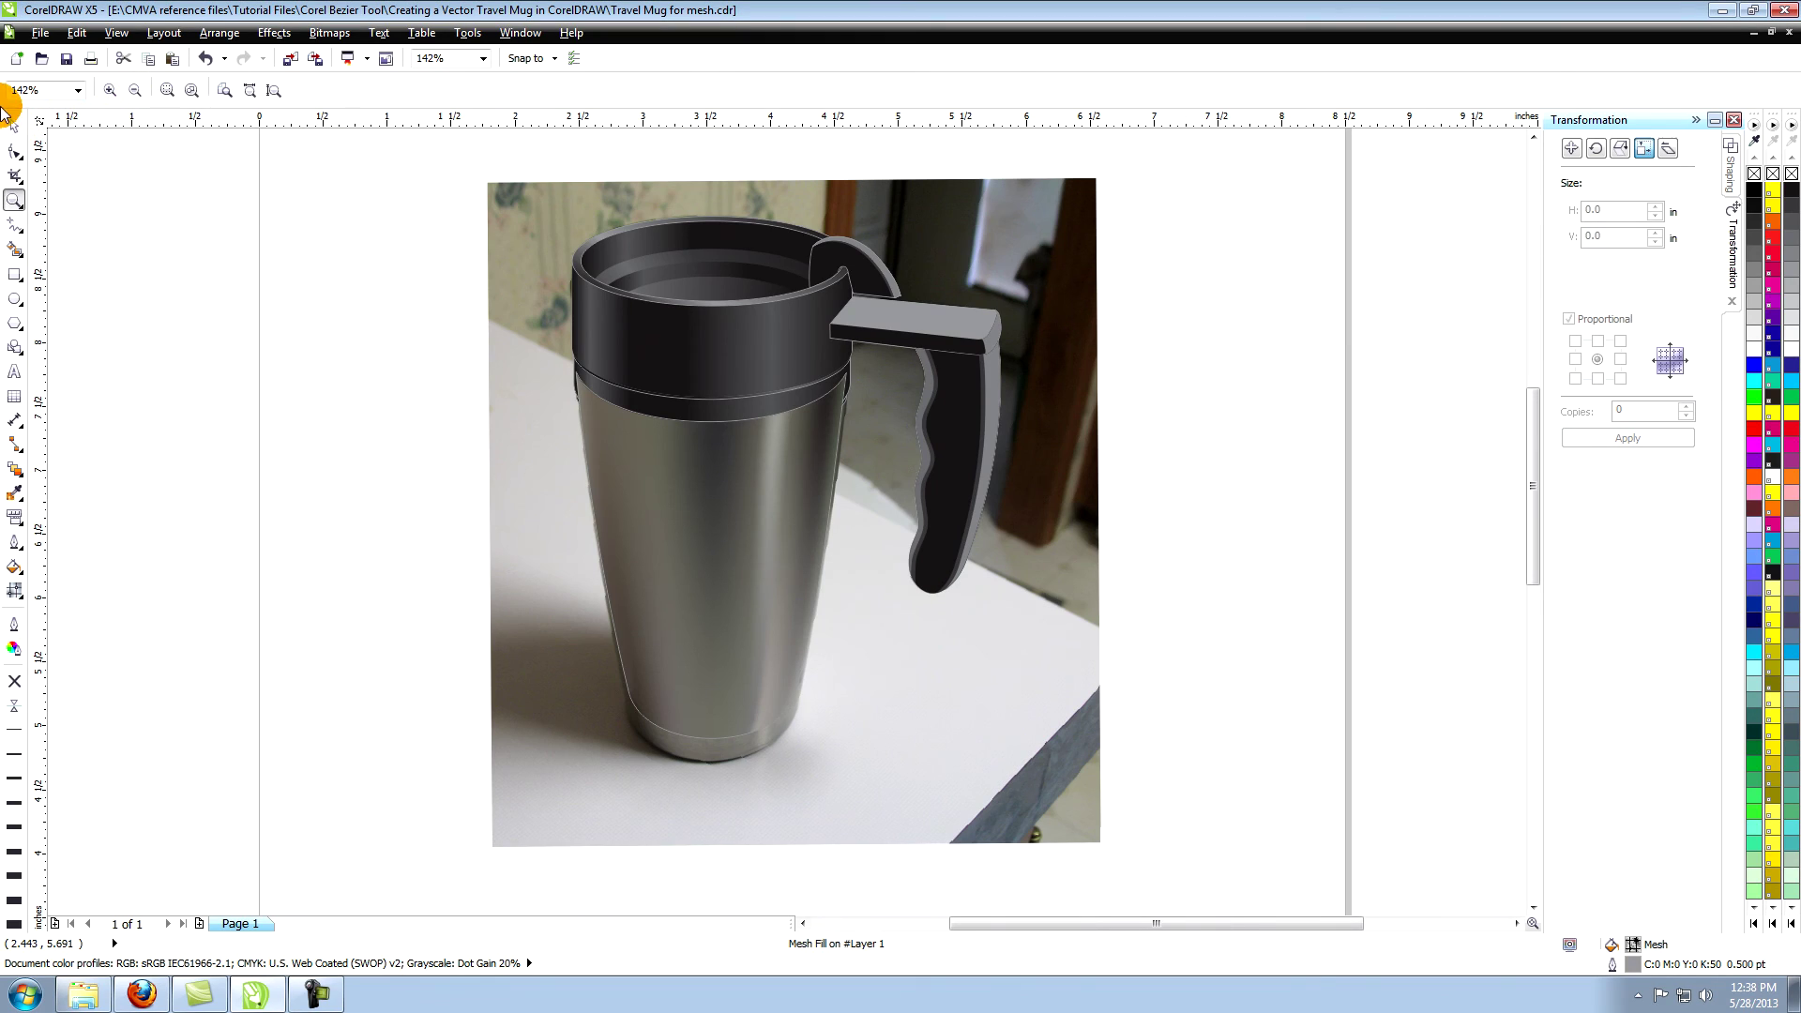
click(13, 123)
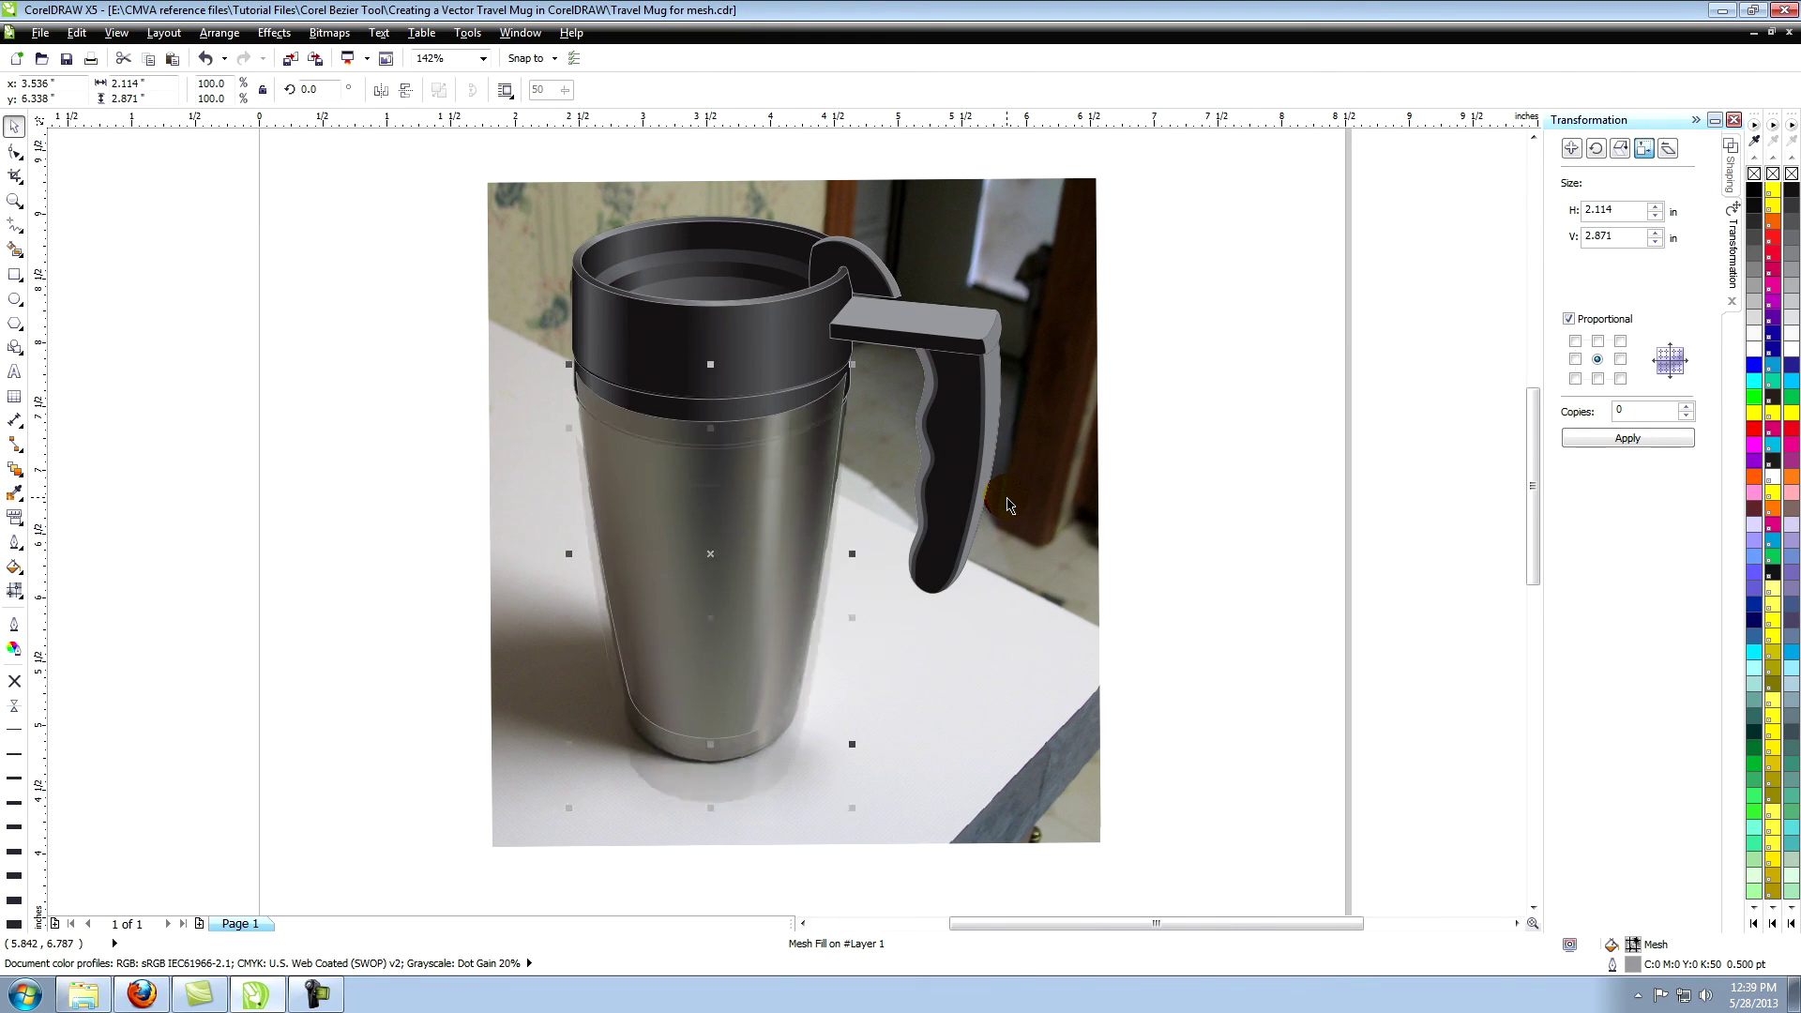
click(1196, 420)
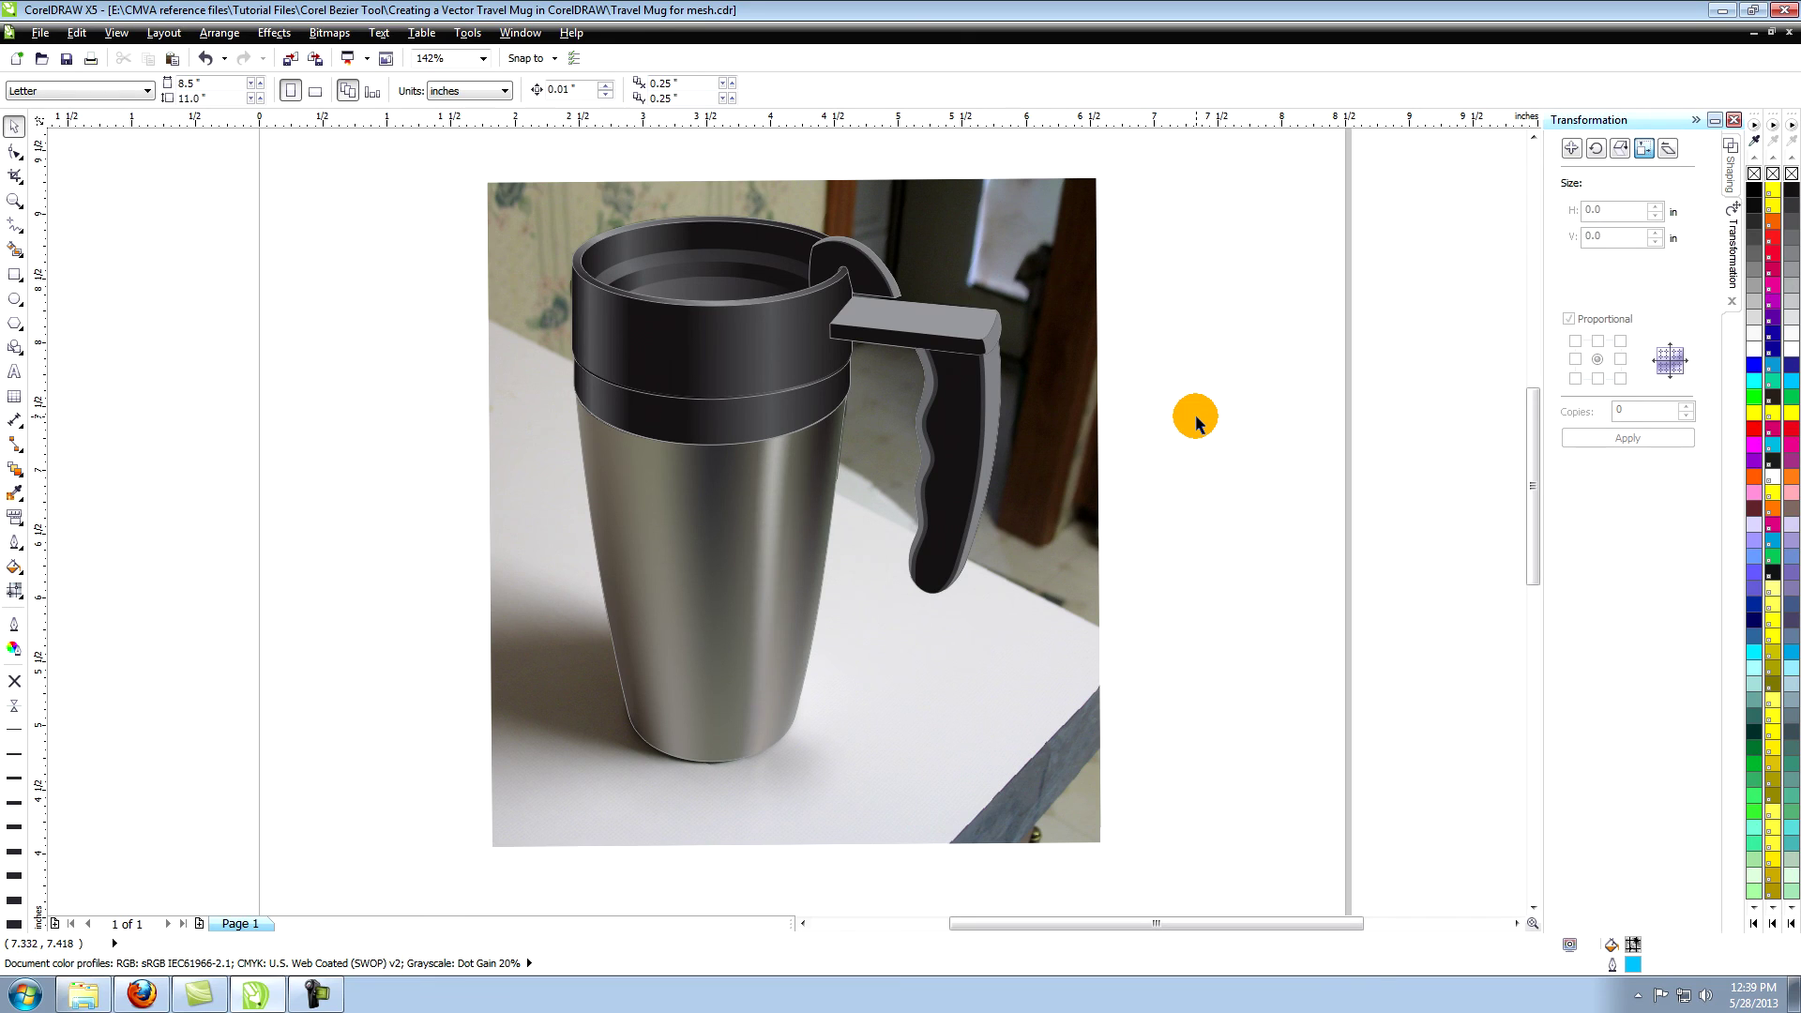
Select the reference photo behind the mug and delete it.
click(1050, 443)
key(Delete)
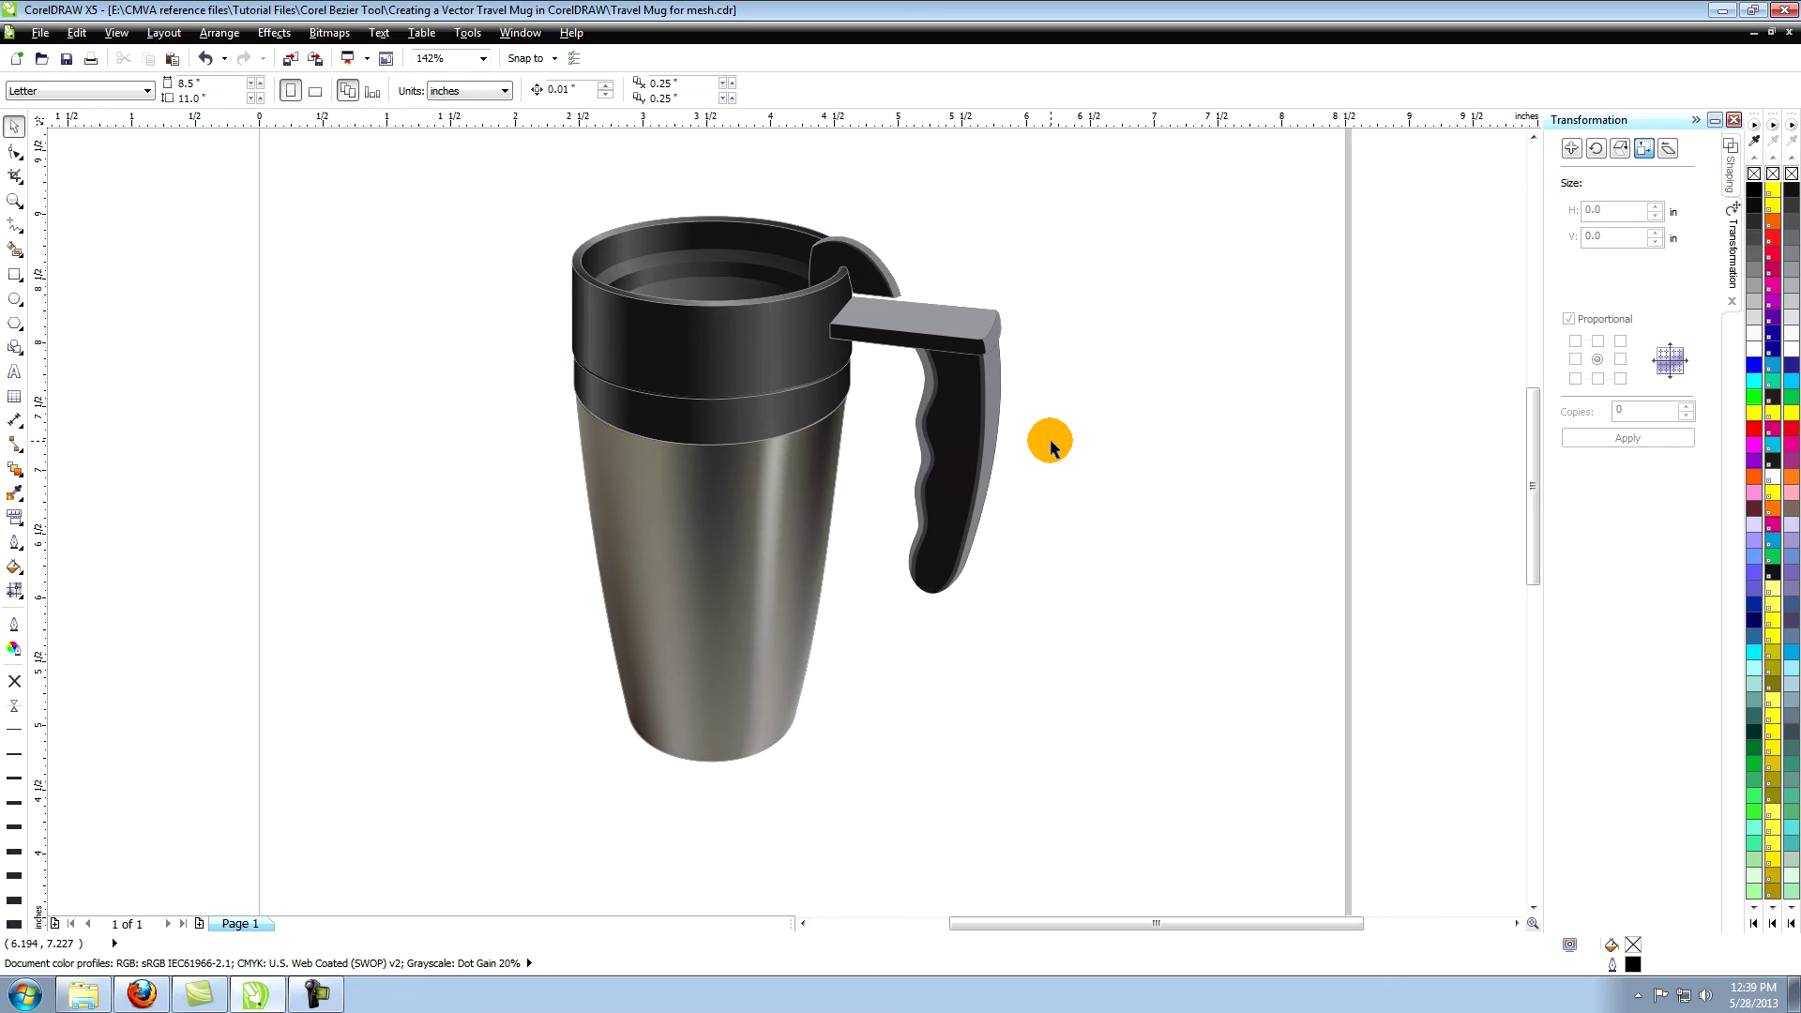